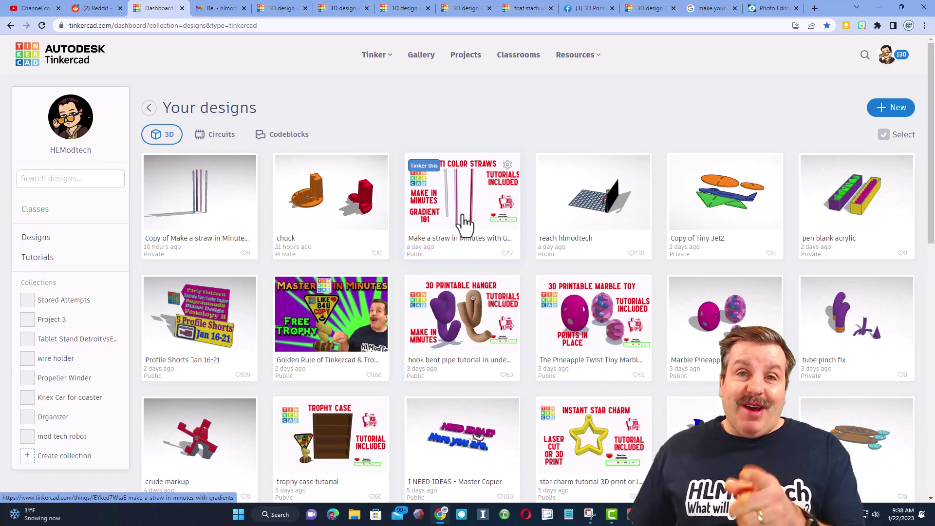
Open the options menu on the straws tutorial card, then close it without choosing anything
click(508, 165)
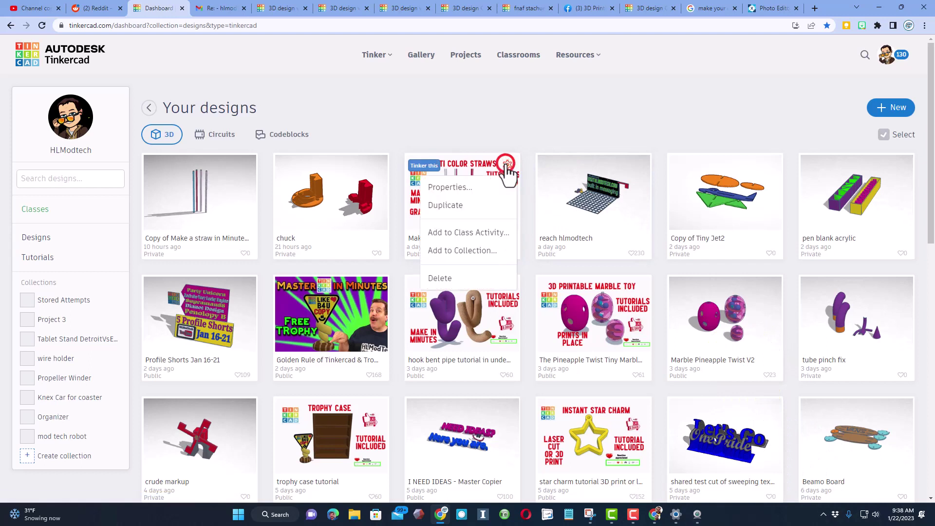
click(458, 205)
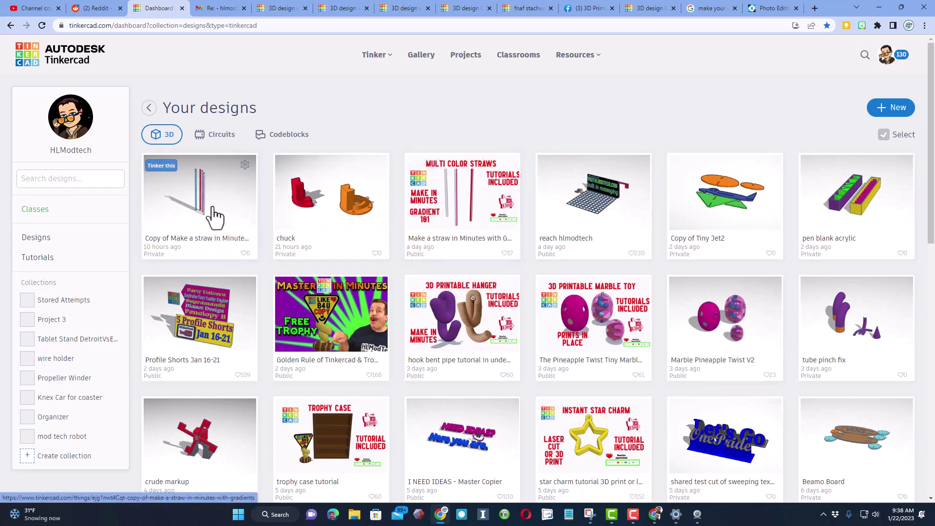
Open the copied straw design and make the blue straw transparent with T
click(161, 166)
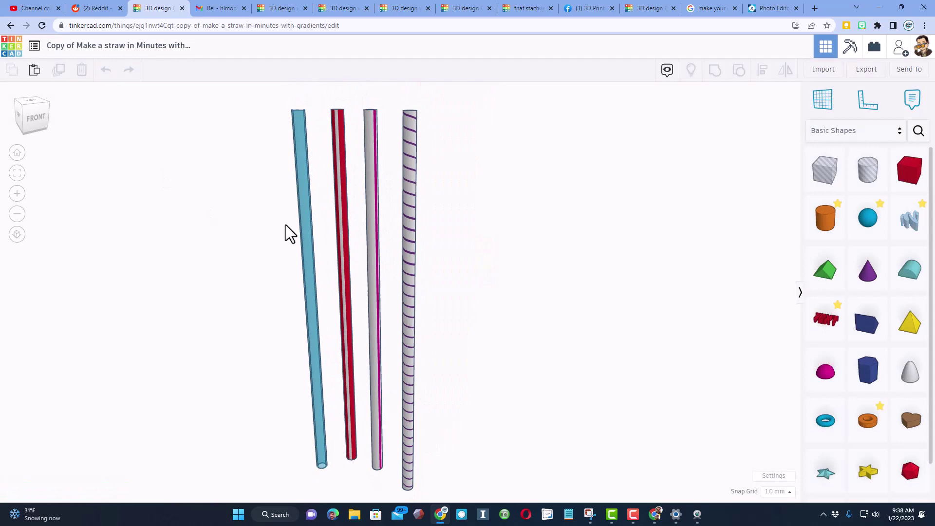
right_drag(286, 224, 309, 241)
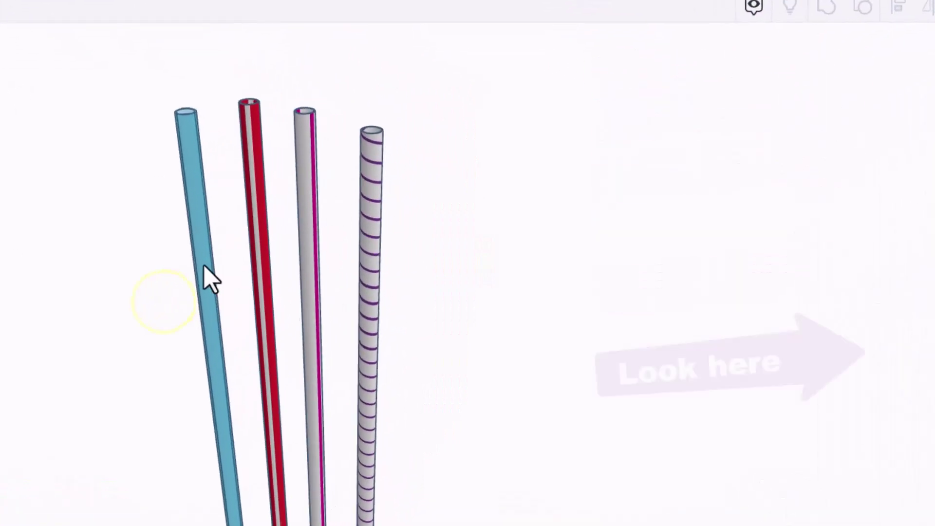
click(205, 268)
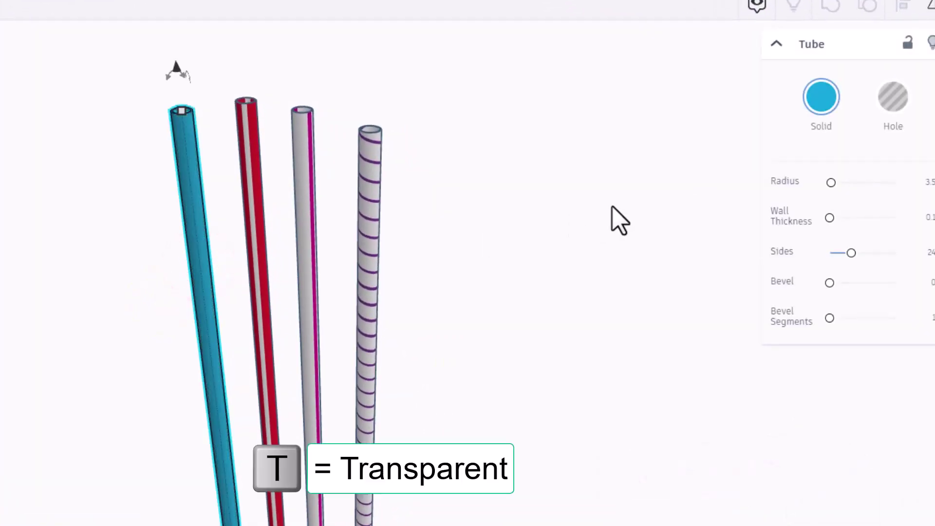
key(t)
Ungroup the red striped straw and drag its hole core far to the left
right_drag(153, 250, 200, 255)
click(255, 221)
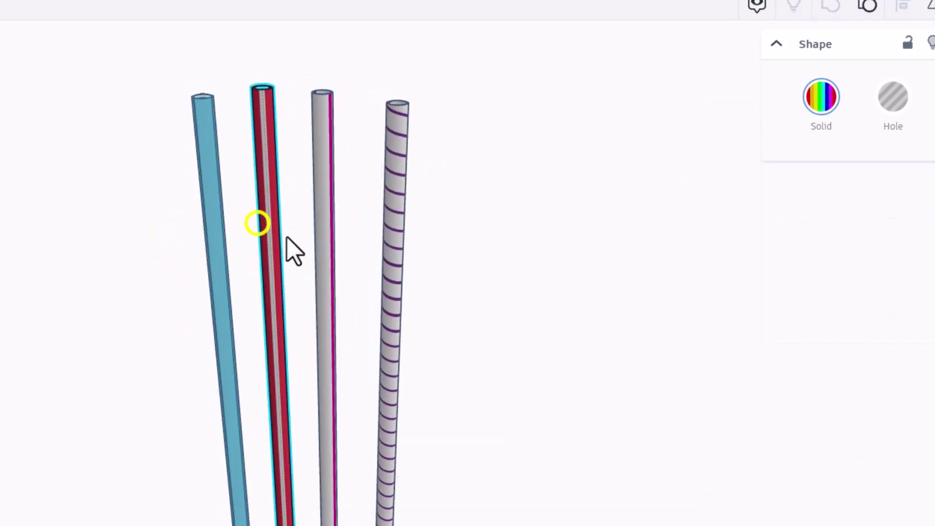
right_drag(292, 250, 263, 171)
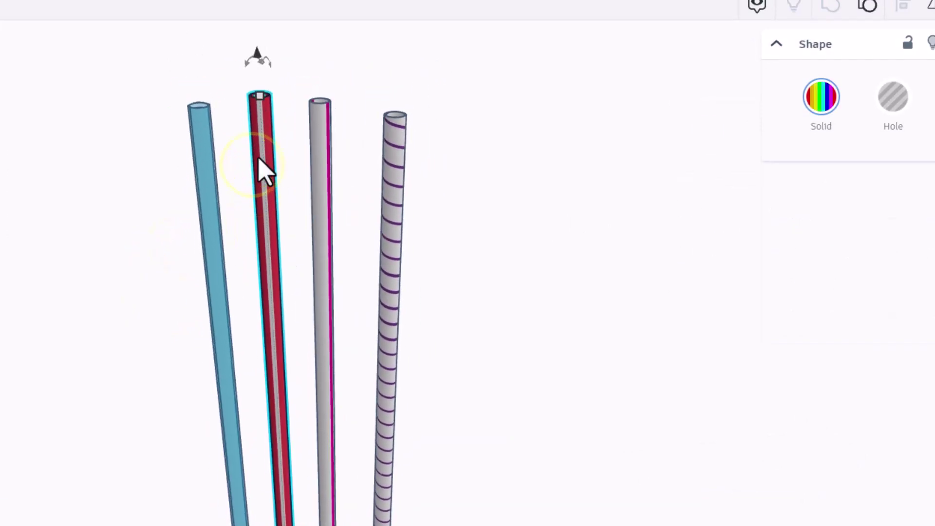
click(868, 5)
click(522, 212)
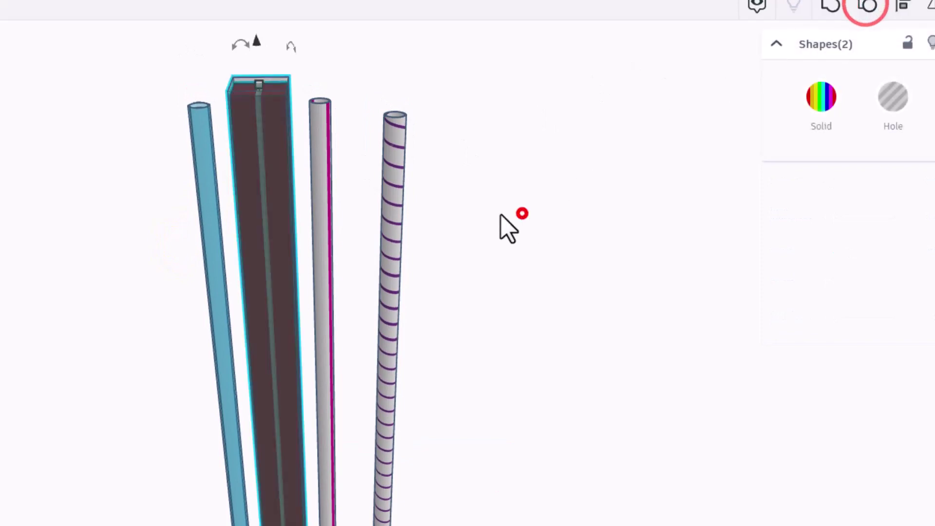
drag(278, 255, 0, 216)
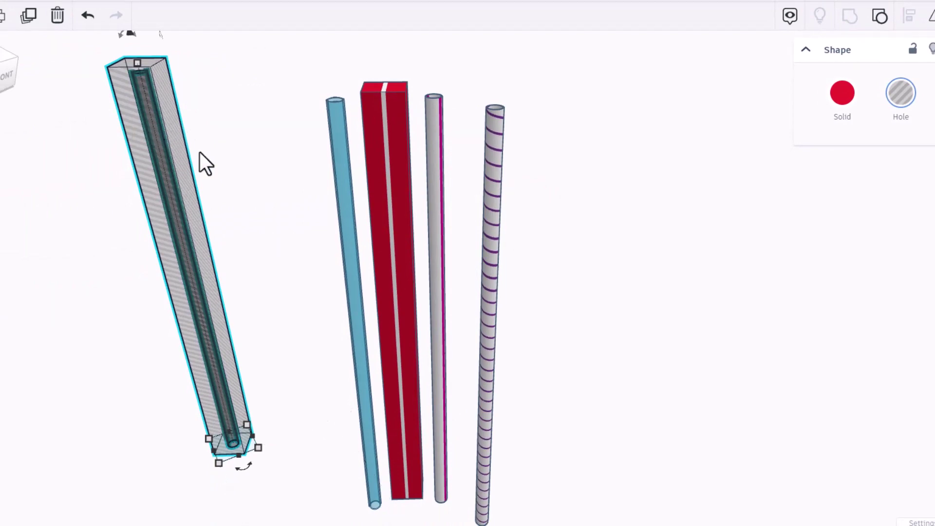
Ungroup the red stripe block into its separate red boxes
click(383, 144)
click(879, 17)
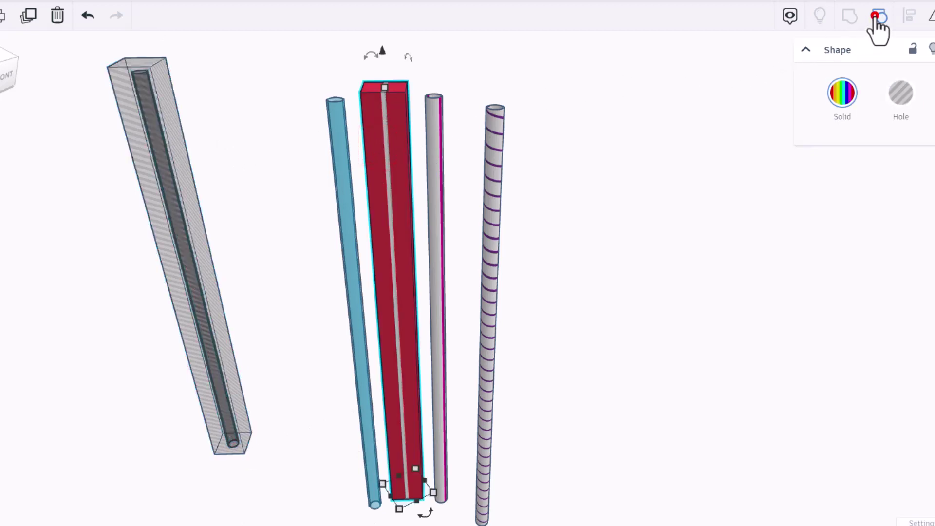
click(460, 73)
click(394, 104)
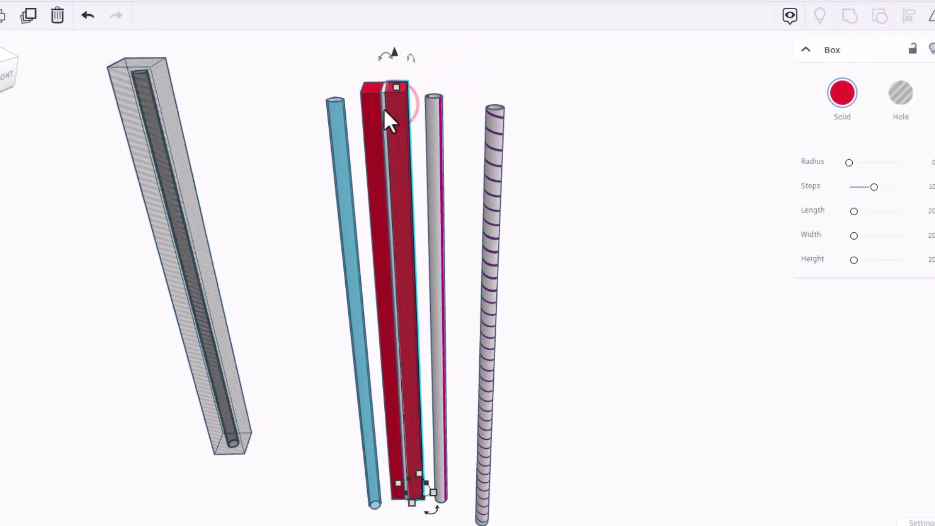
click(373, 112)
click(629, 138)
Ungroup the purple-striped straw, pull its hole core to the right, and select the tall grey box
click(501, 173)
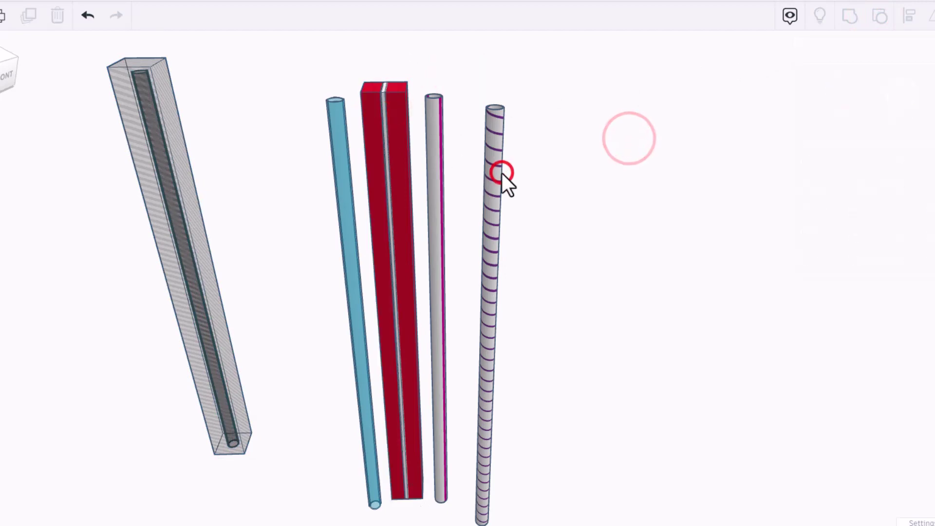
click(880, 16)
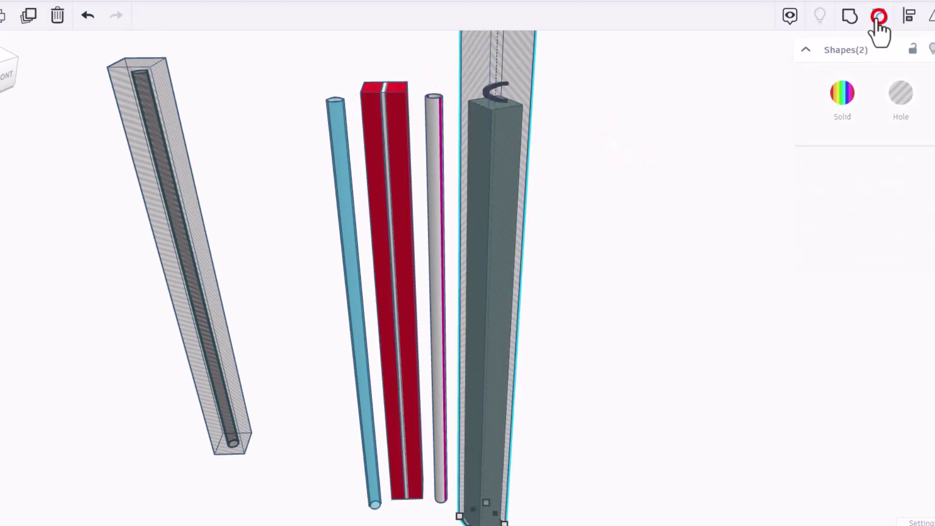
click(704, 144)
drag(498, 247, 581, 217)
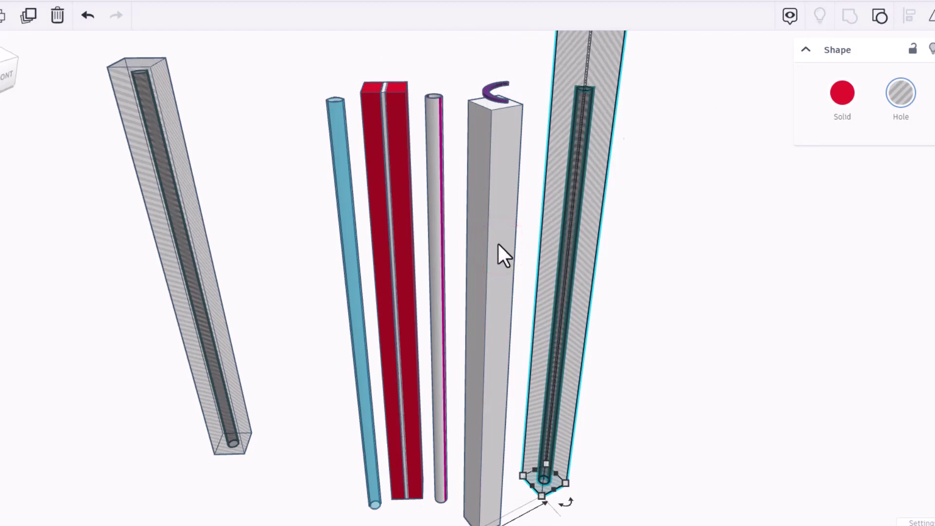
click(502, 222)
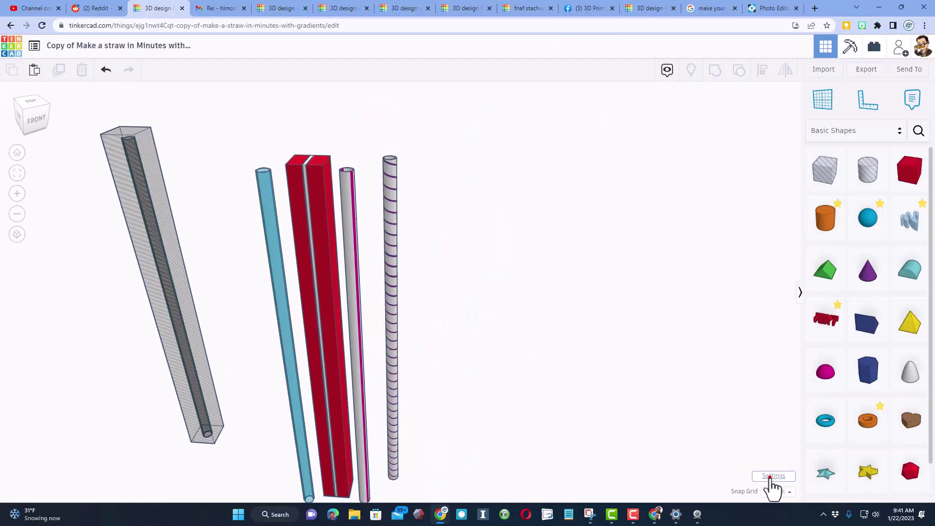
Turn on Show grid in the workspace settings and orbit to a front view of the straws
click(770, 477)
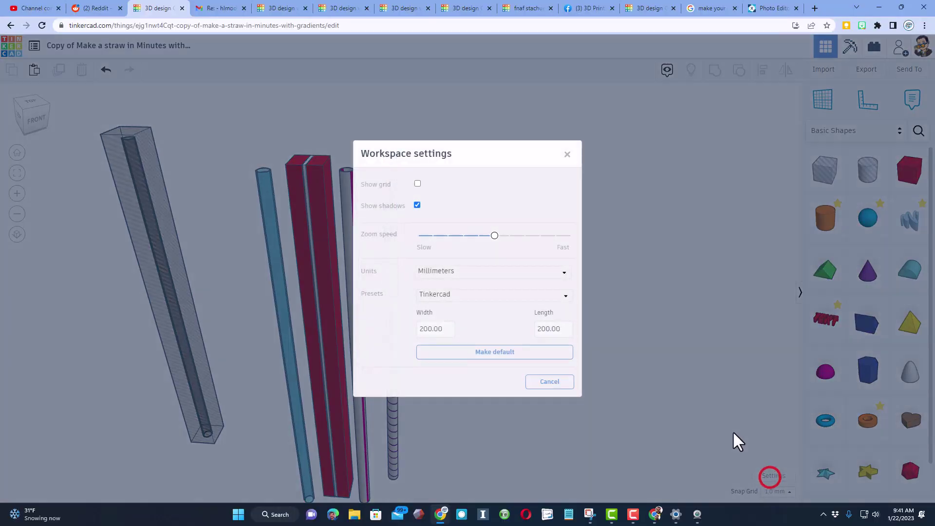
click(418, 184)
click(567, 154)
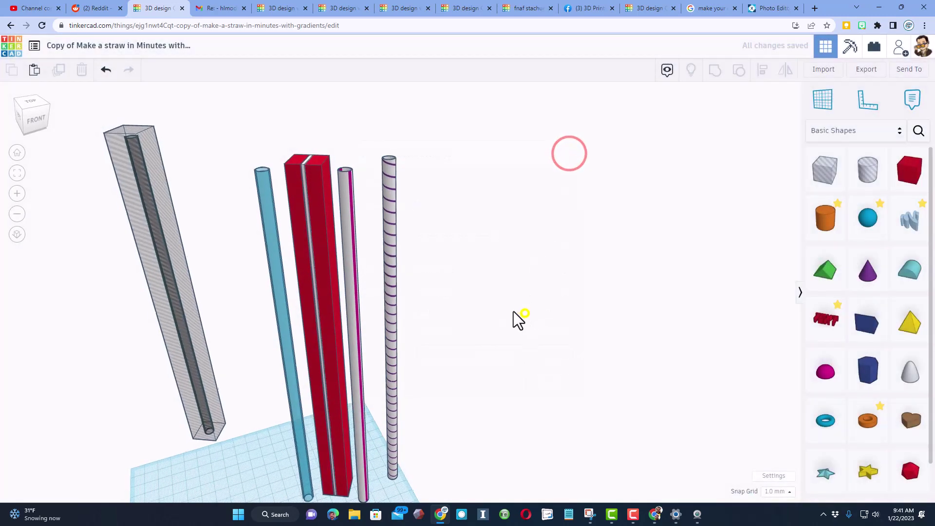
right_drag(515, 311, 380, 317)
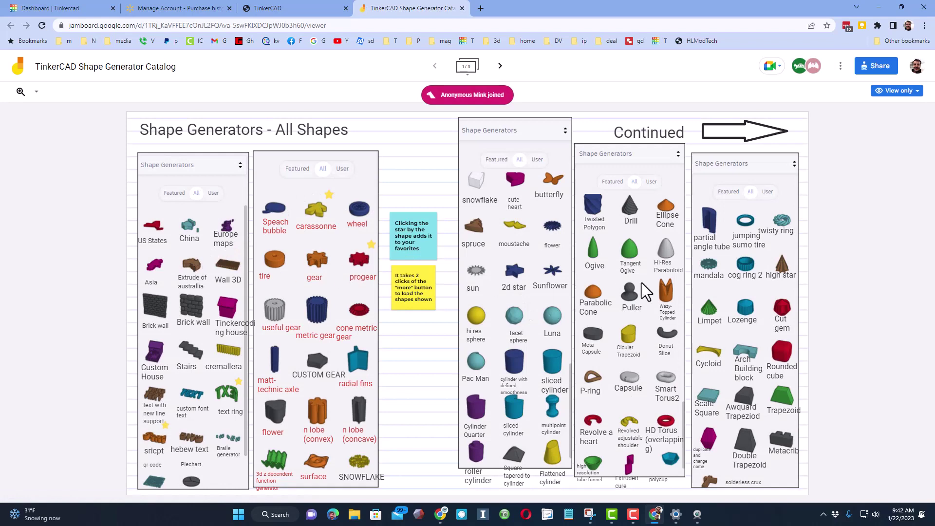
Flip between the catalog frames and settle on frame 2 of 3, which shows the helix generators
click(499, 65)
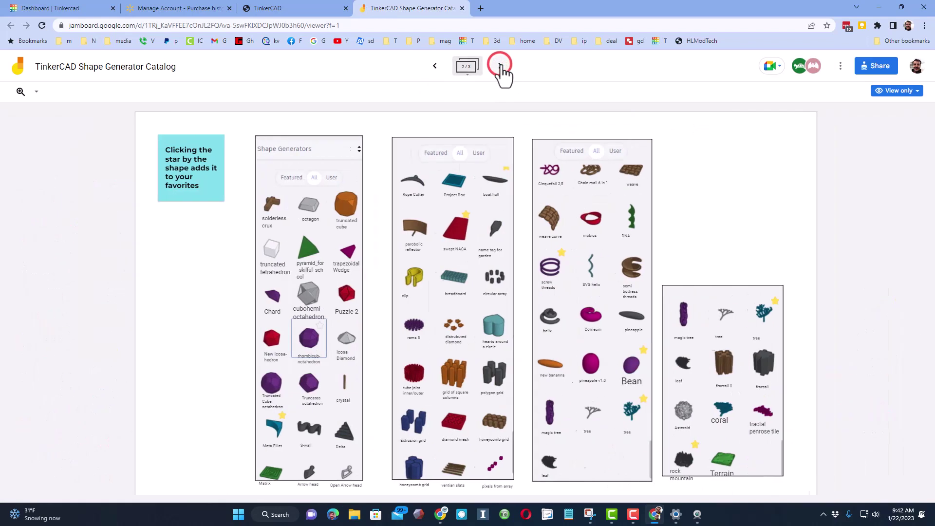
click(435, 66)
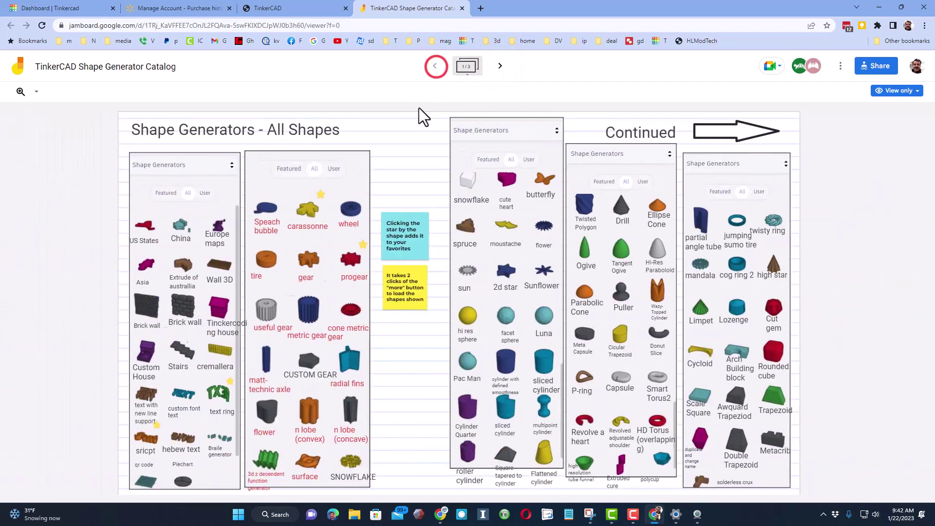
click(841, 67)
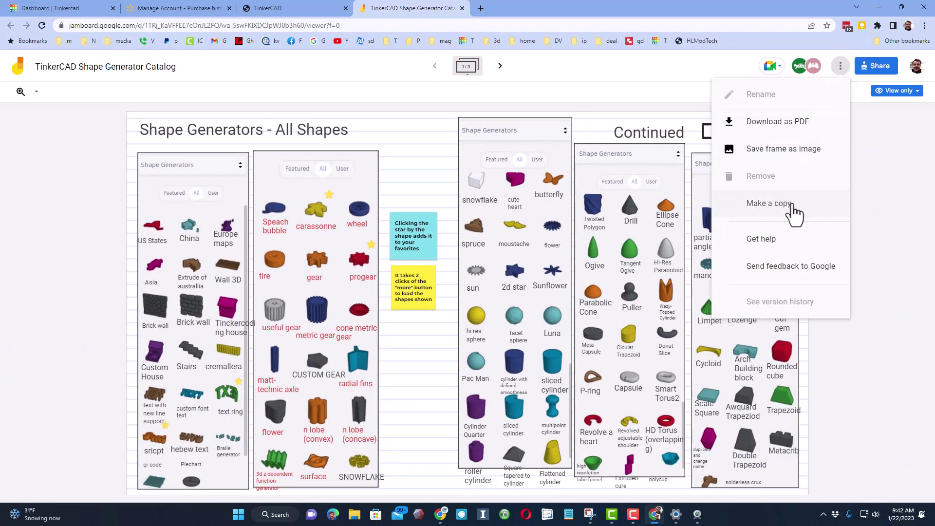
click(892, 192)
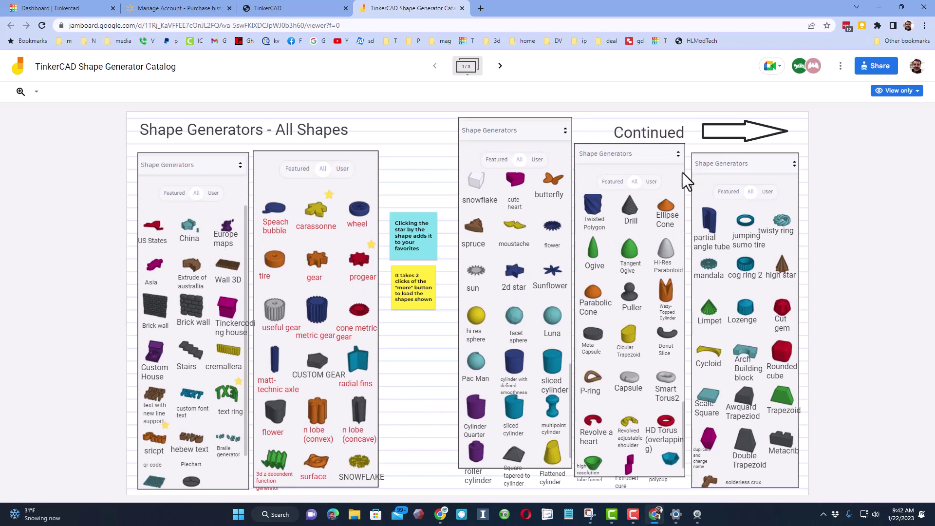
click(498, 67)
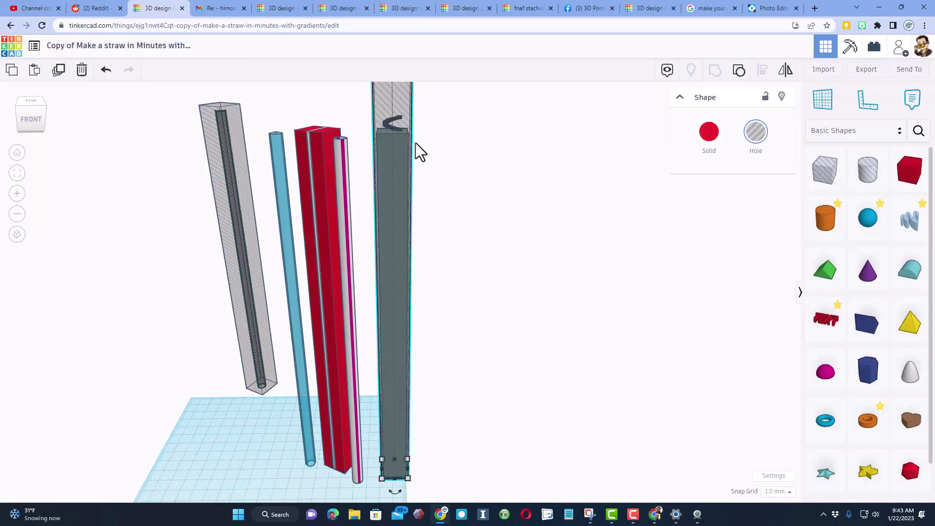
Back in Tinkercad, hide the hole column, group the selected shapes, and select the grey column
click(404, 104)
click(782, 98)
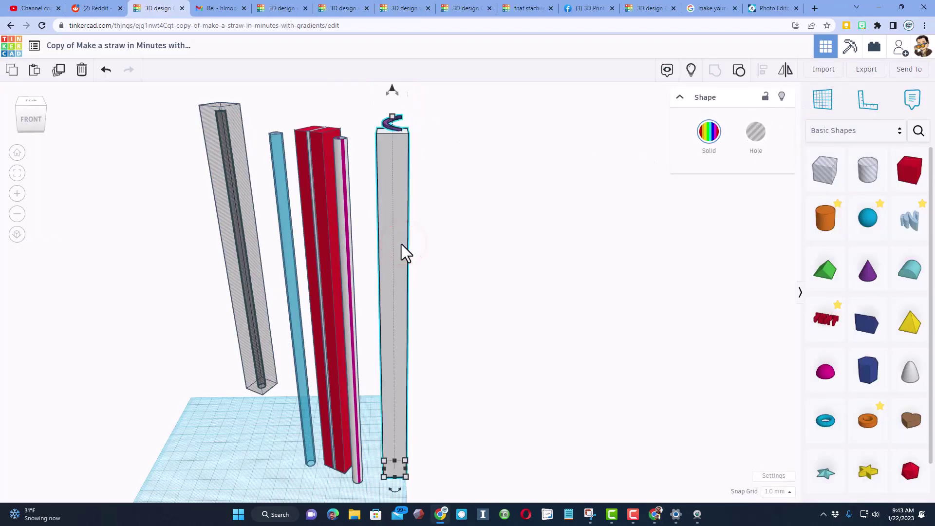
click(737, 69)
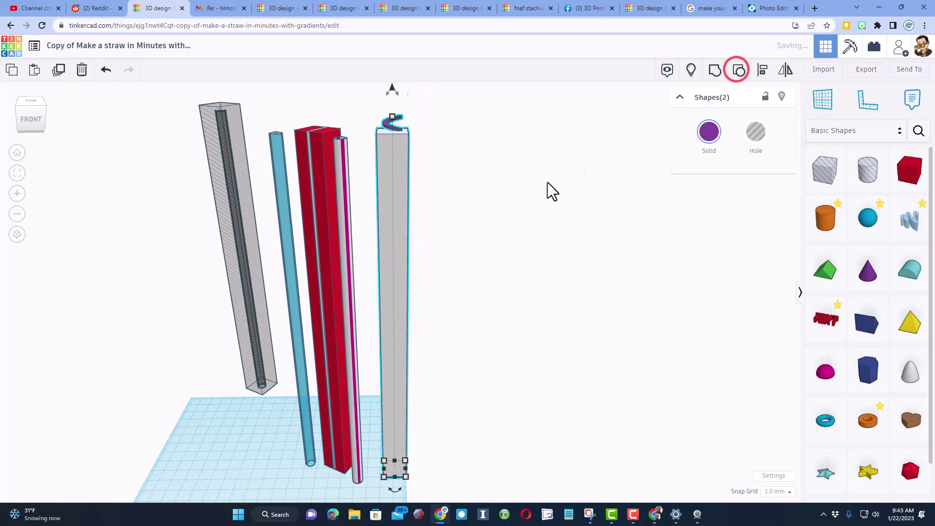
click(501, 209)
click(390, 203)
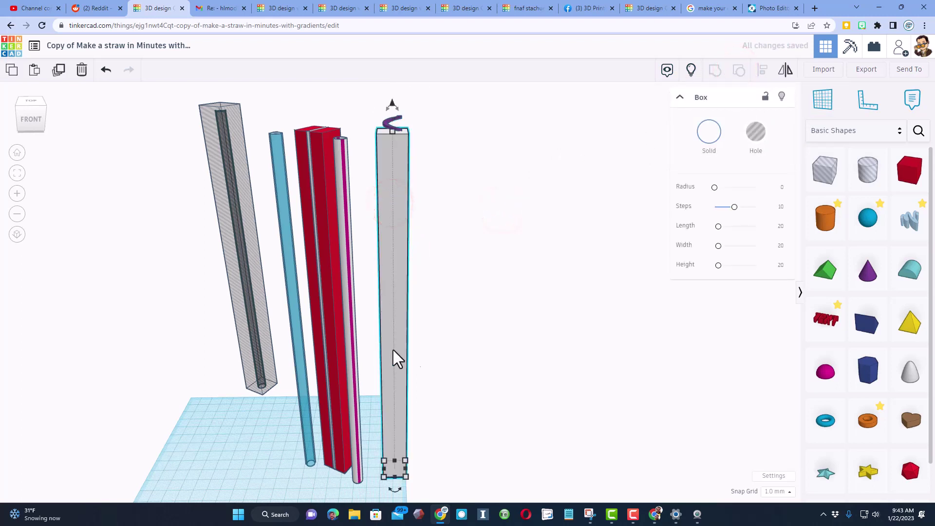
Make the tall box beside the spring a hidden hole, then select the purple spring
click(407, 472)
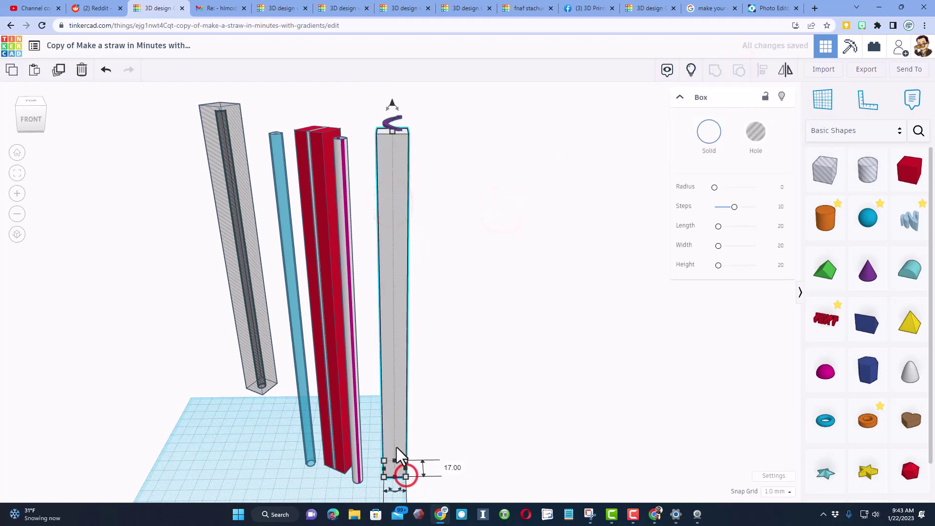
click(756, 131)
click(782, 96)
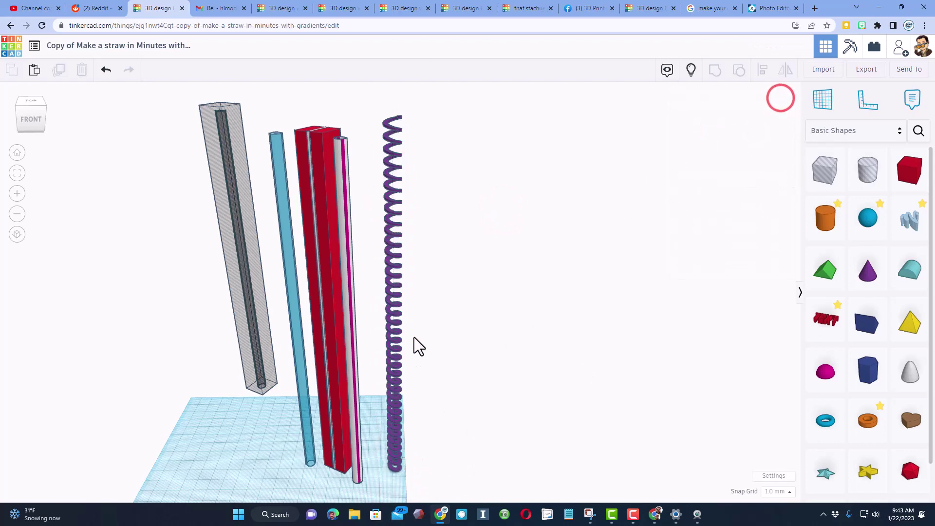
click(393, 386)
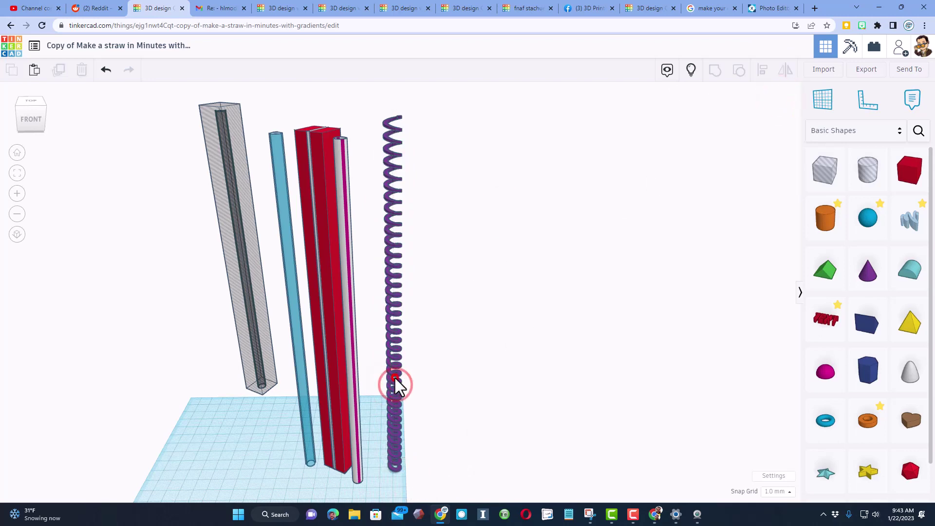
mouse_move(395, 385)
right_down()
mouse_move(448, 267)
mouse_move(478, 236)
mouse_move(403, 390)
right_up()
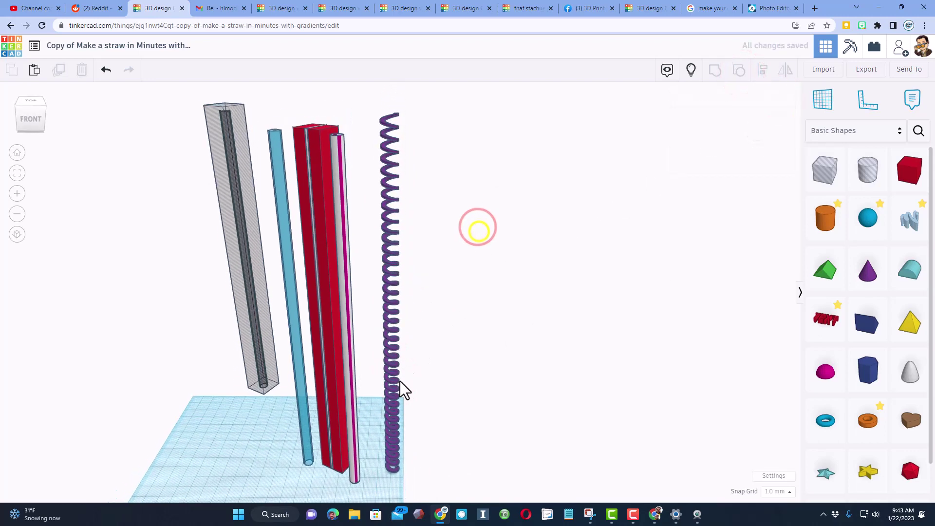
click(391, 408)
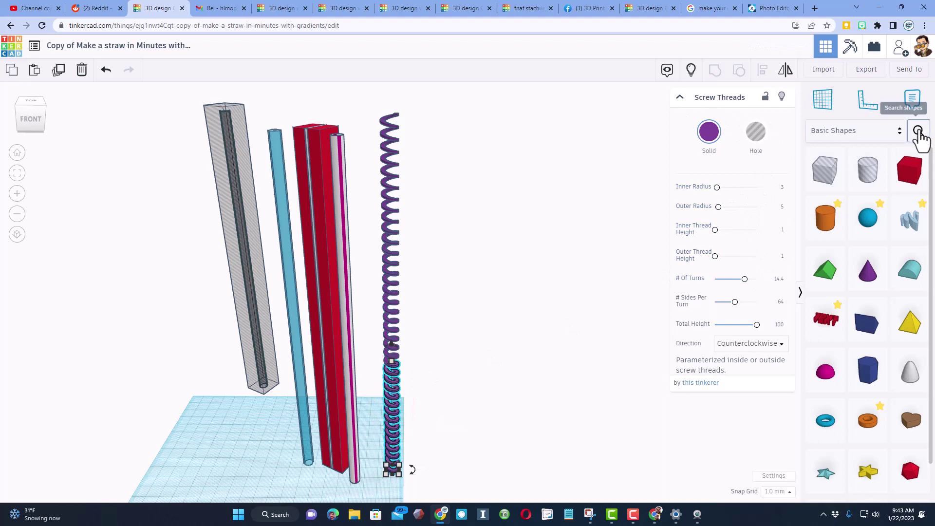
Search shapes for 'screw' and drag a Screw Threads shape onto the workplane beside the tall spring
click(918, 130)
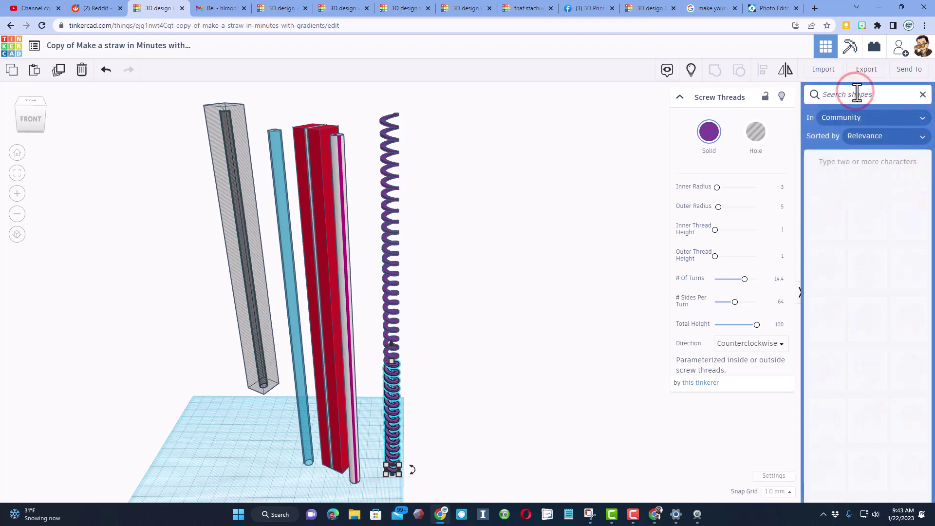
text(screw)
drag(829, 194, 443, 441)
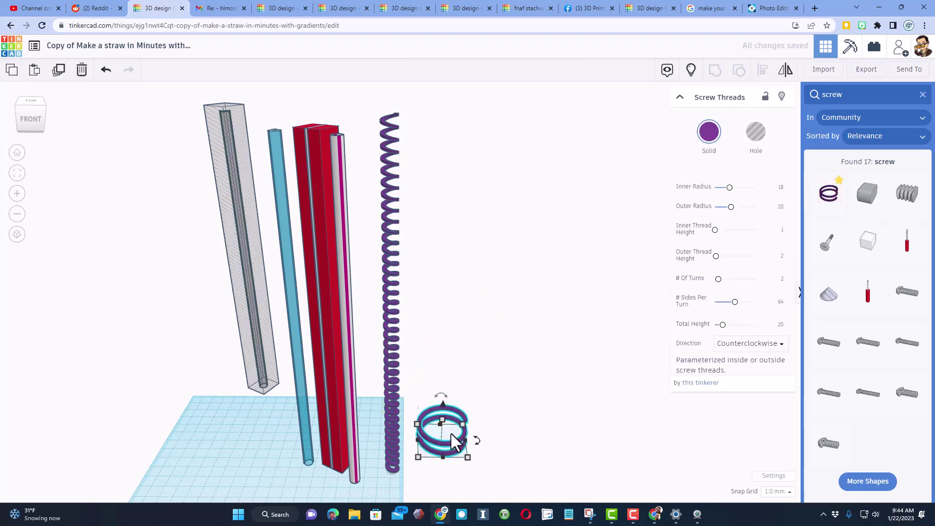
scroll(458, 424, up, 3)
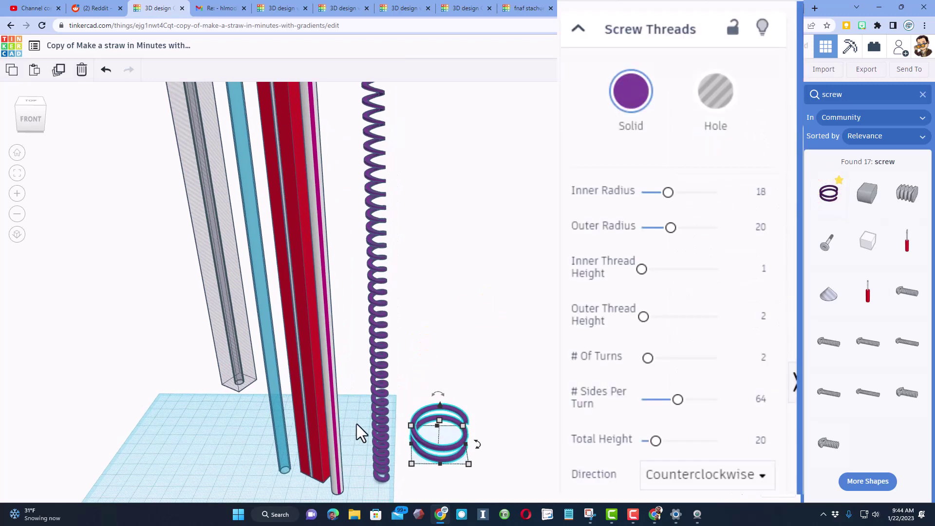
click(373, 418)
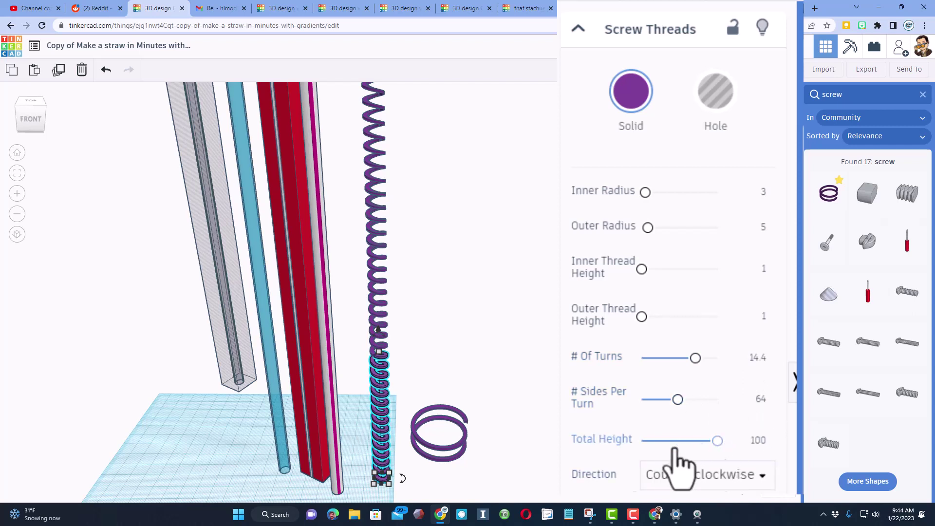
Delete the middle and upper sections of the spring, leaving only the bottom one
click(378, 276)
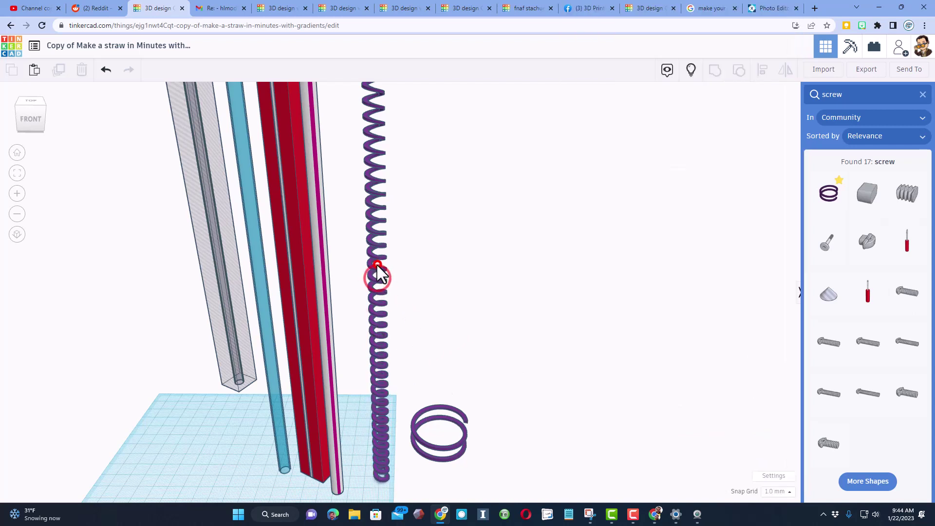
key(Delete)
click(379, 156)
key(Delete)
scroll(386, 157, down, 1)
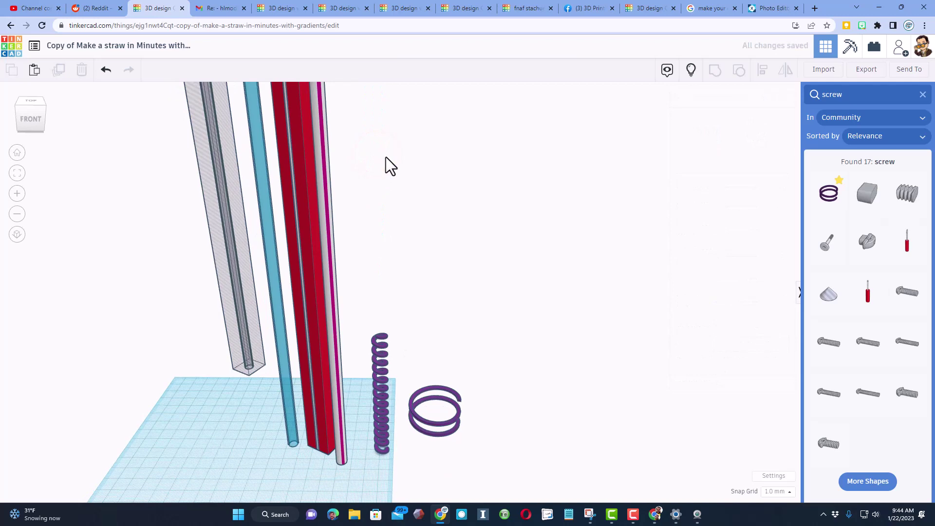
right_drag(398, 214, 437, 336)
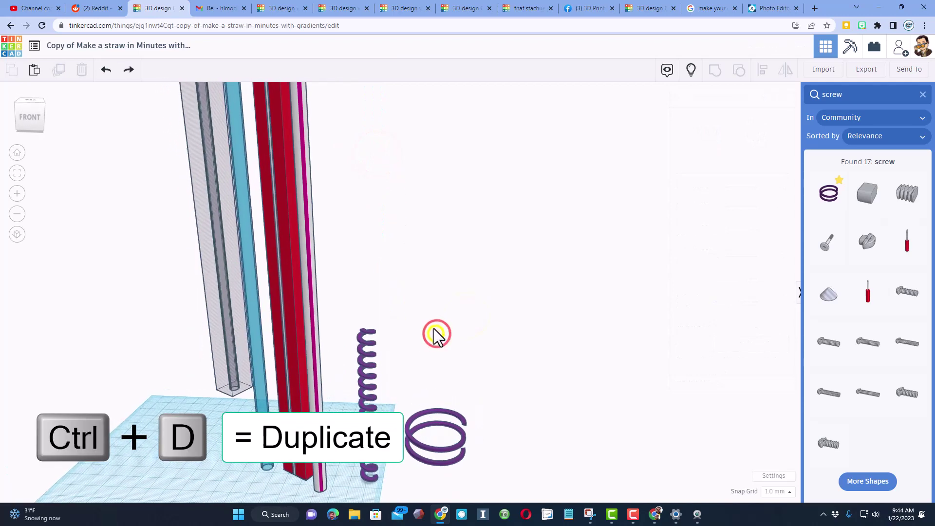
Duplicate the remaining spring with Ctrl+D, raise the copy, then lower it toward the spring below
click(376, 341)
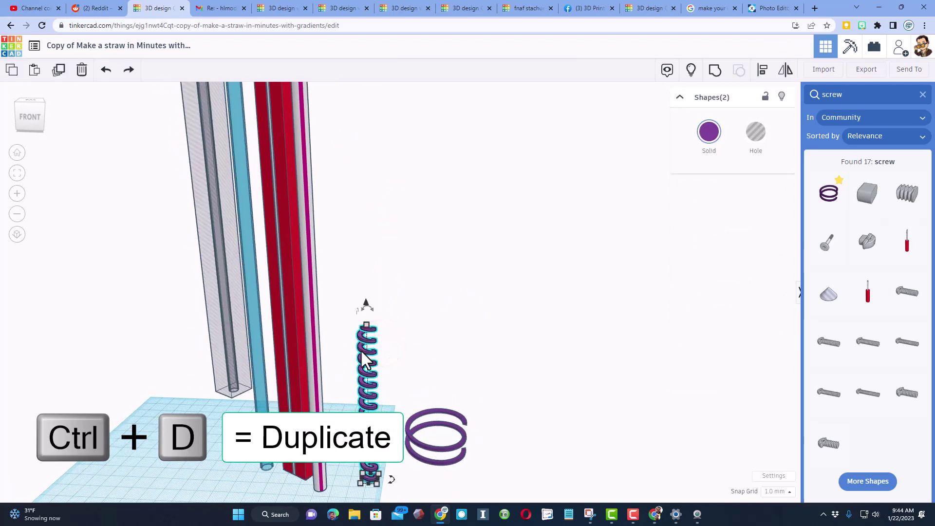
key(ctrl+d)
key(ctrl+Up)
key(ctrl+Up)
key(ctrl+Up)
key(ctrl+Up)
key(ctrl+Up)
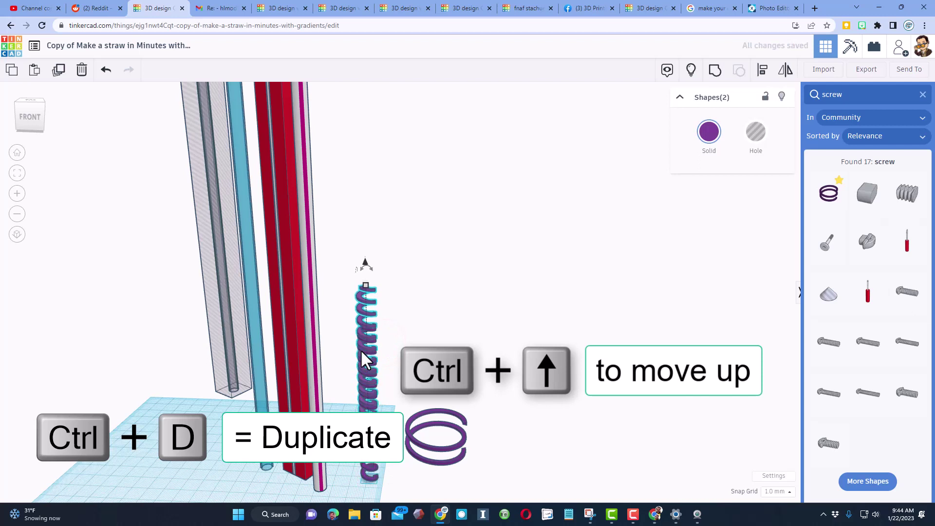
key(ctrl+Up)
key(ctrl+Up)
key(ctrl+Up)
key(ctrl+Up)
key(ctrl+Up)
key(ctrl+Up)
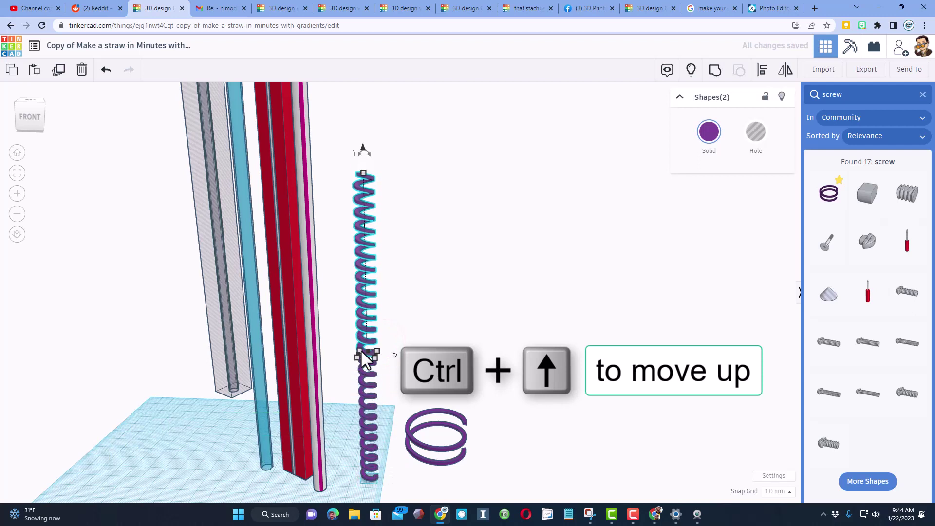
key(ctrl+Up)
key(ctrl+Up)
key(ctrl+Up)
key(ctrl+Up)
key(ctrl+Up)
key(ctrl+Up)
key(ctrl+Up)
key(ctrl+Up)
scroll(365, 350, up, 4)
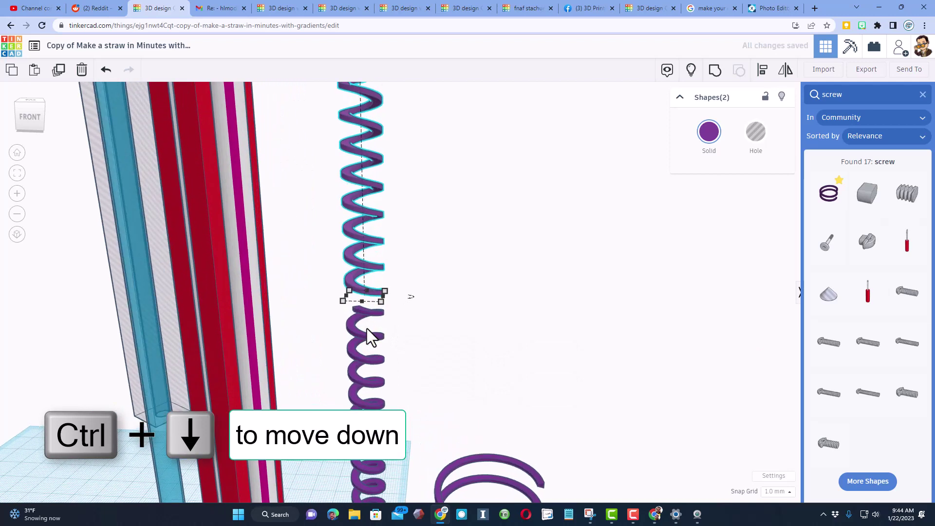
key(ctrl+Down)
key(ctrl+Down)
key(ctrl+Down)
key(ctrl+Down)
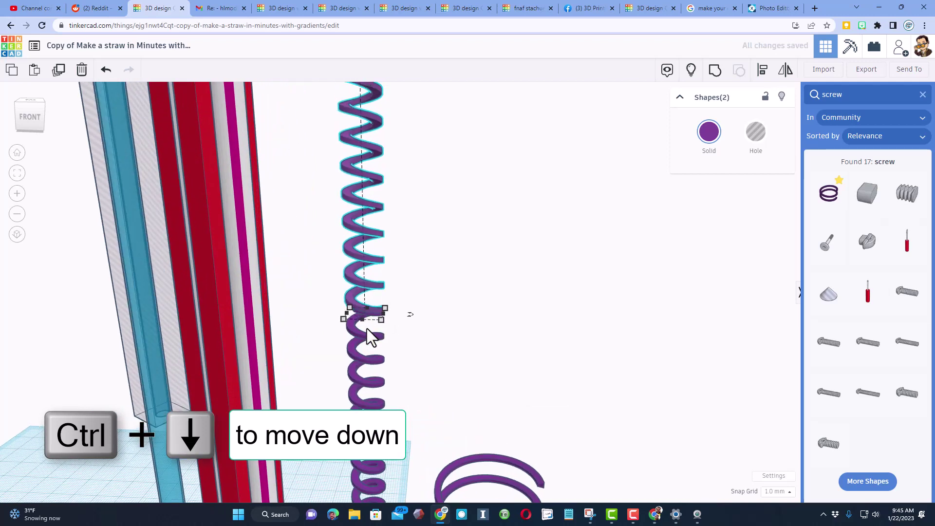
key(ctrl+Down)
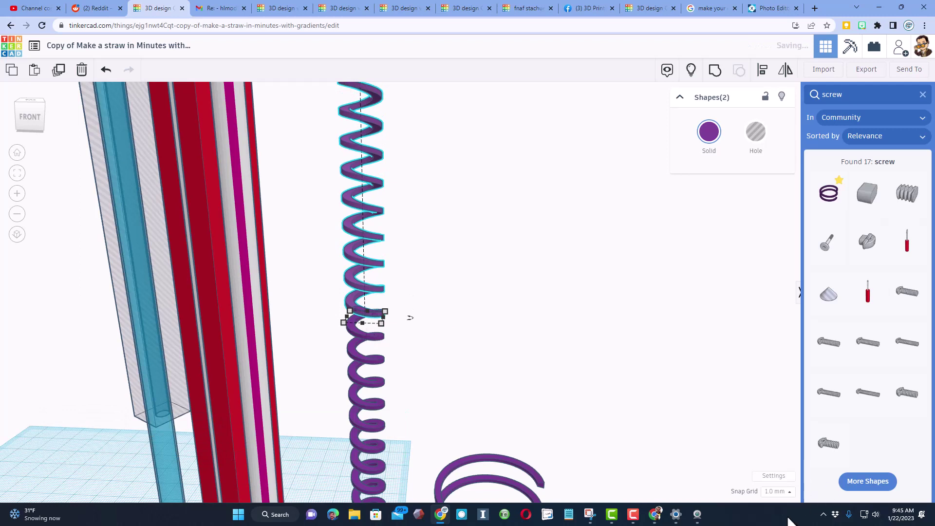
Set the snap grid to 0.1 mm and inspect the join between the two springs
click(780, 492)
click(768, 394)
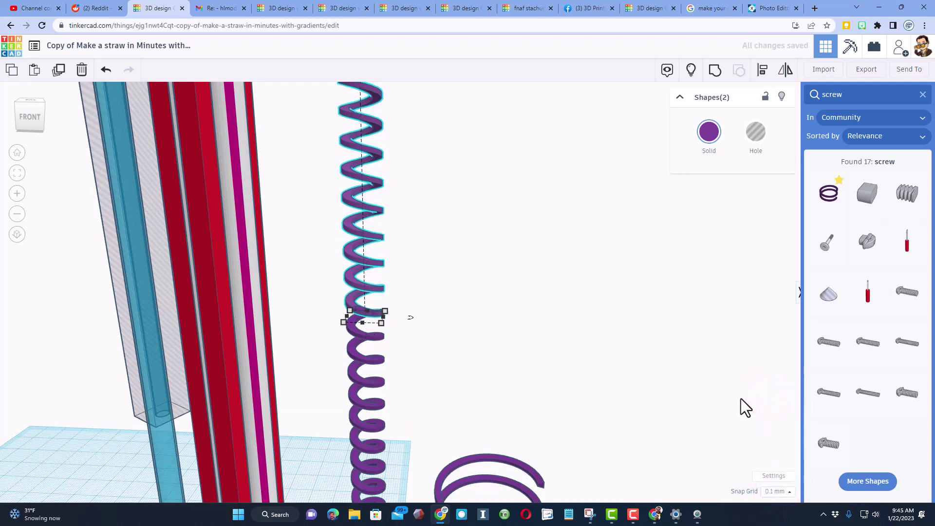
right_drag(507, 361, 451, 263)
click(444, 294)
Set the snap grid back to 1.0 mm and raise the upper spring copy three steps
click(424, 261)
key(f)
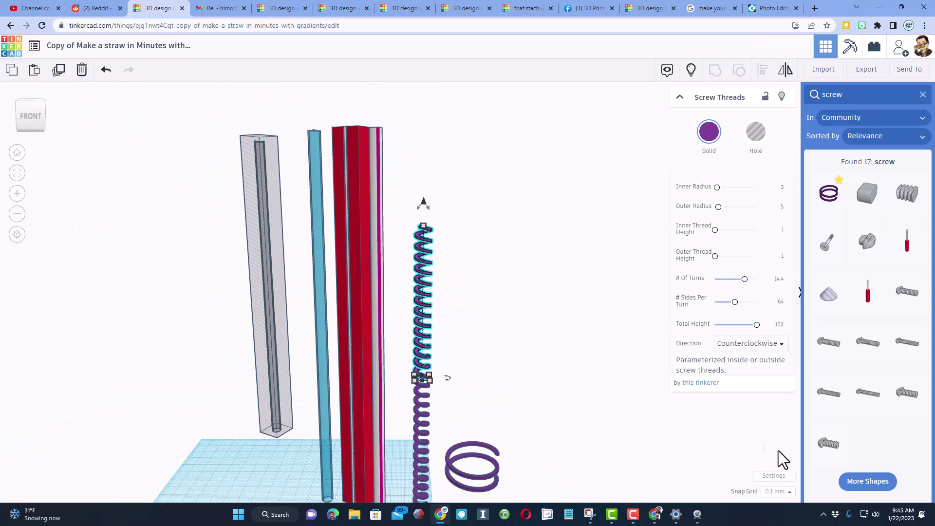
click(777, 492)
click(775, 435)
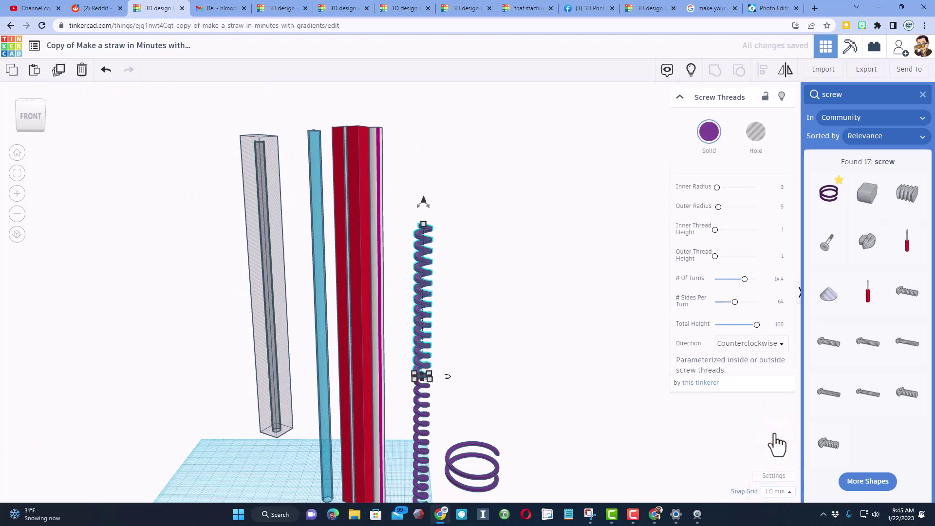
key(ctrl+Up)
key(ctrl+Up)
key(ctrl+Up)
key(ctrl+Up)
key(ctrl+Up)
key(ctrl+Up)
key(ctrl+Up)
key(ctrl+Up)
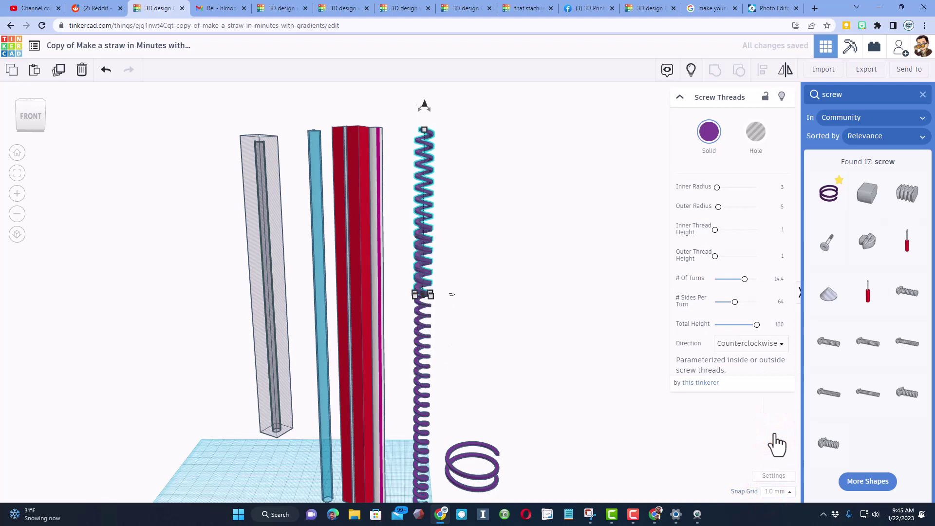
key(ctrl+Up)
key(ctrl+Up)
key(ctrl+Up)
key(ctrl+Up)
key(ctrl+Up)
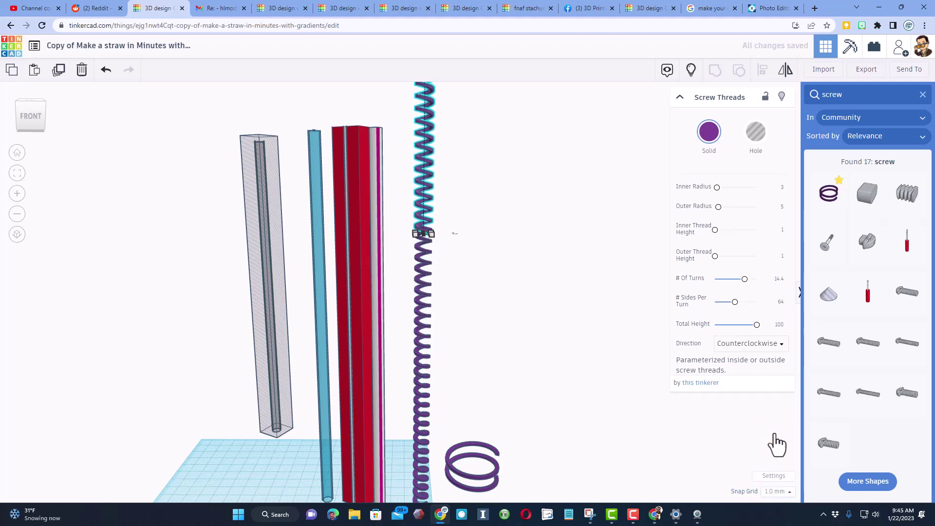
key(ctrl+Up)
key(ctrl+Up)
scroll(691, 433, up, 1)
scroll(341, 212, up, 1)
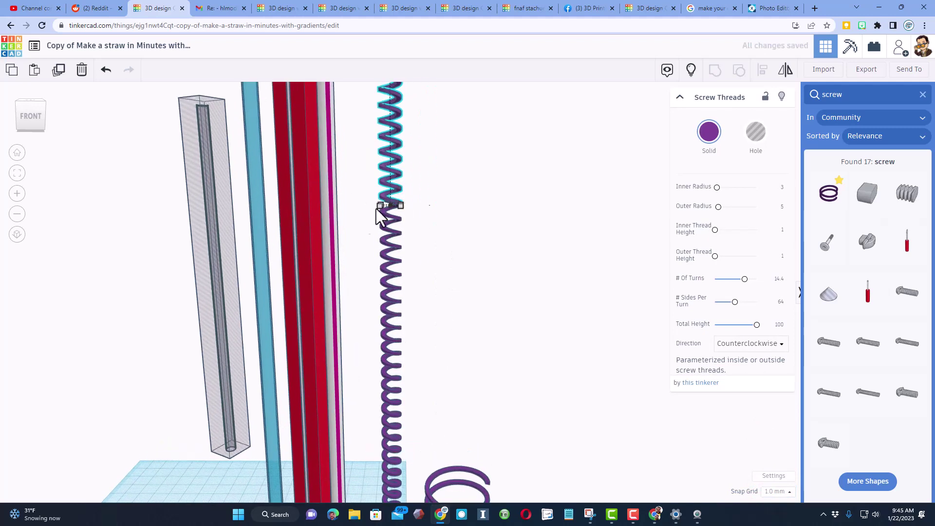
scroll(376, 209, up, 5)
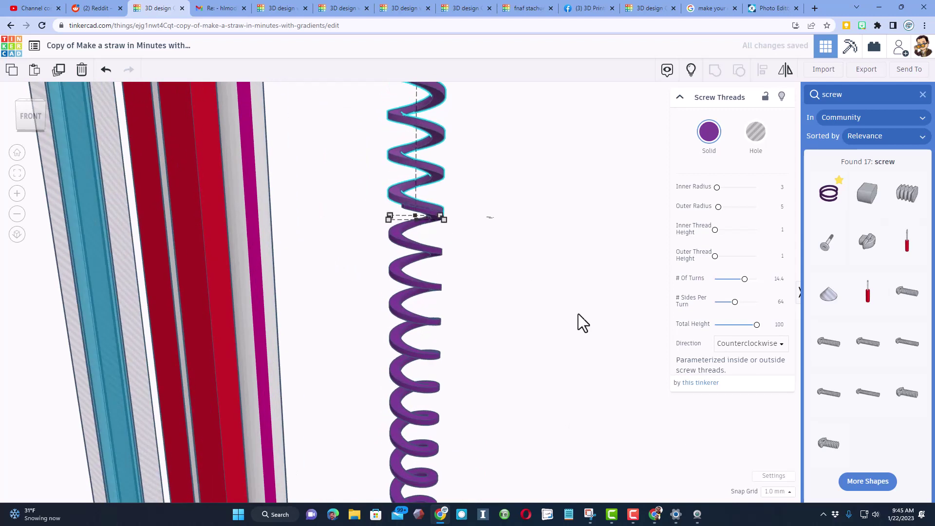
Switch the snap grid to 0.1 mm and lower the upper spring until it sits seamlessly on the lower one
click(778, 493)
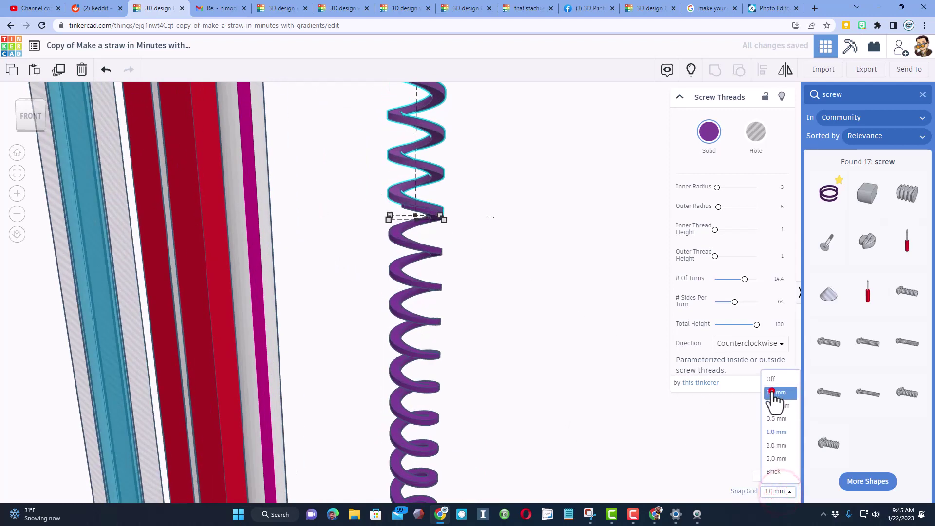
click(774, 397)
key(ctrl+Down)
key(ctrl+Down)
key(ctrl+Down)
key(ctrl+Down)
key(ctrl+Down)
key(ctrl+Down)
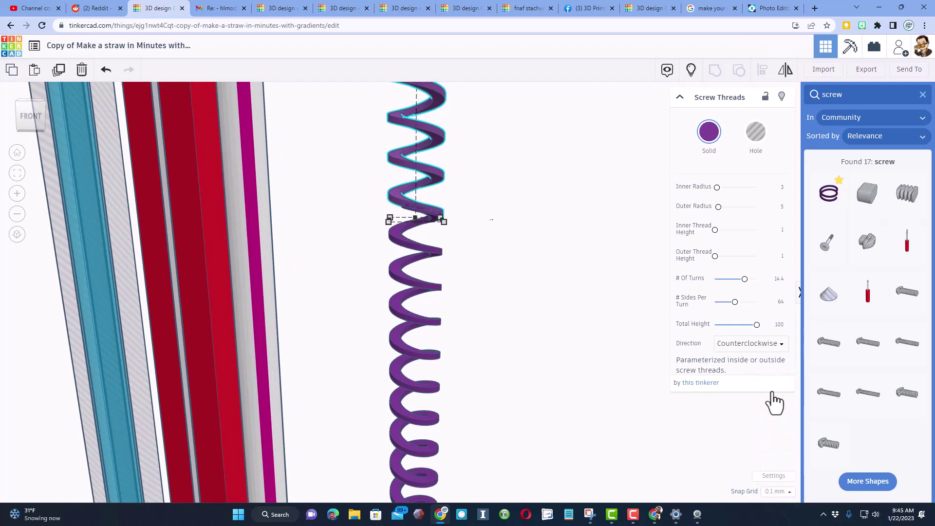
key(ctrl+Down)
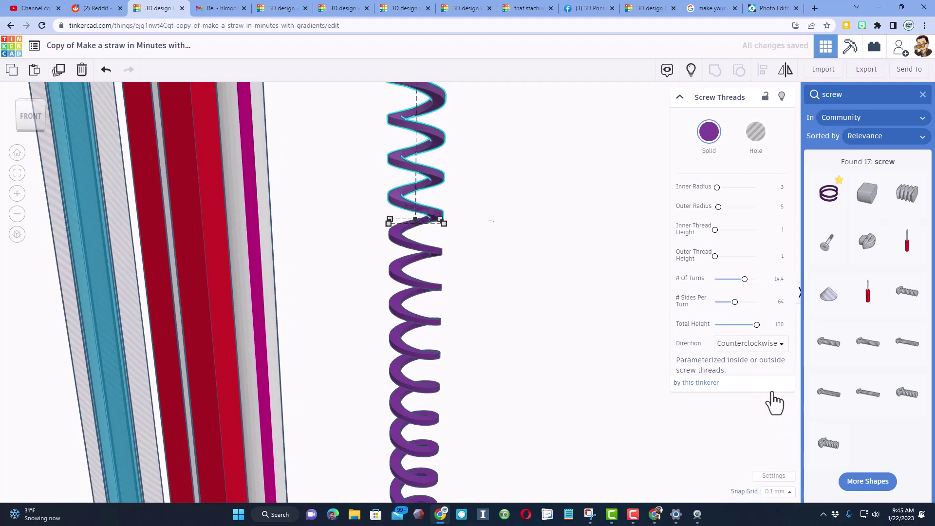
scroll(498, 348, down, 5)
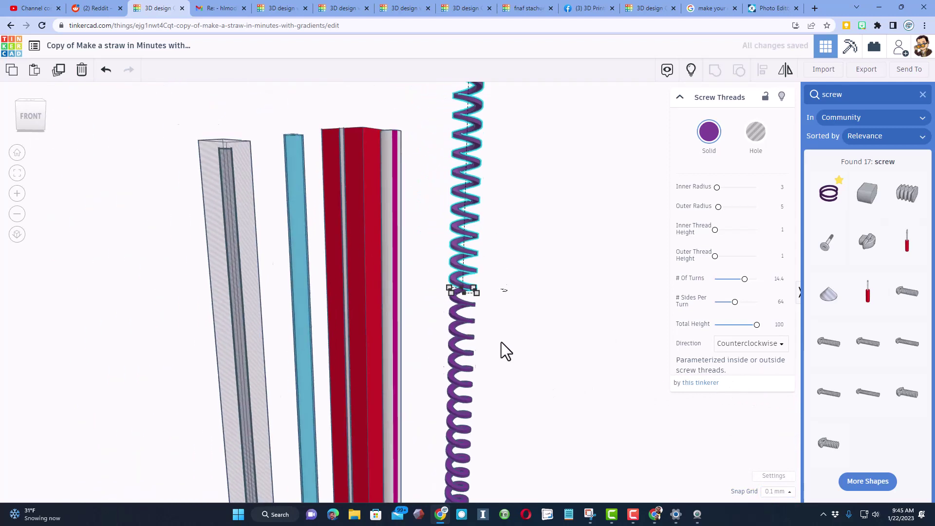
click(470, 147)
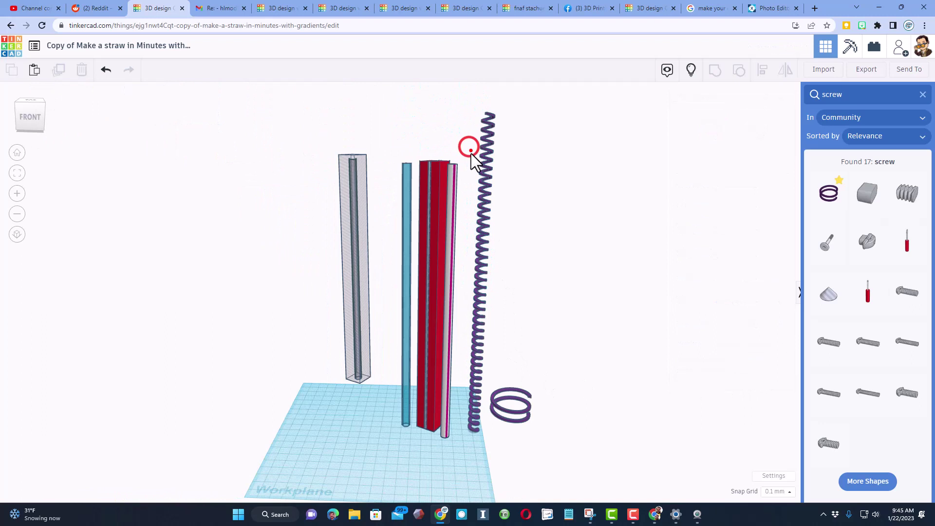
Group the stacked spring pieces into one shape with Ctrl+G and delete the spare small spring
click(486, 399)
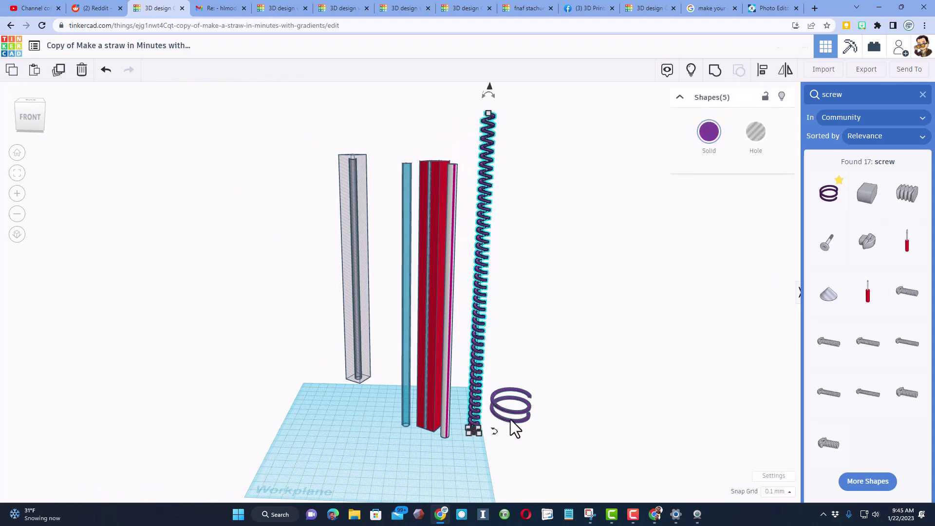
key(ctrl+g)
click(525, 413)
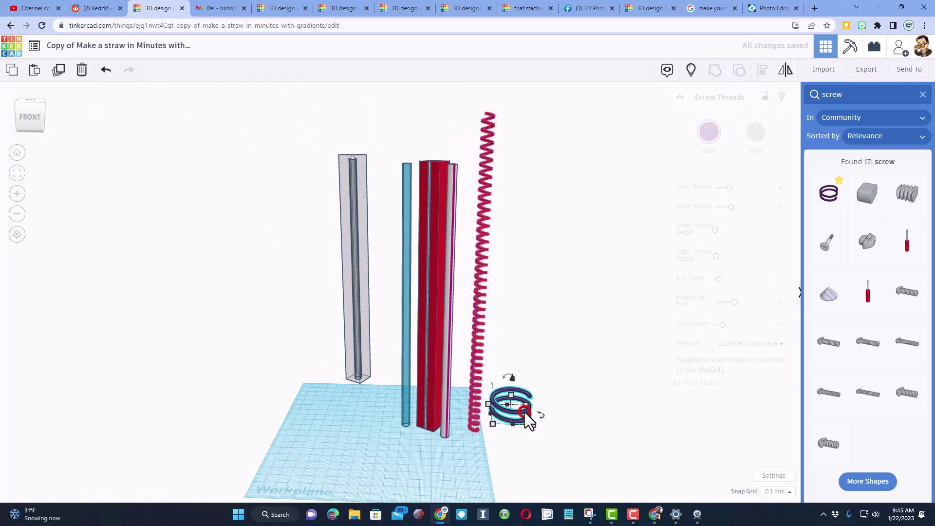
key(Delete)
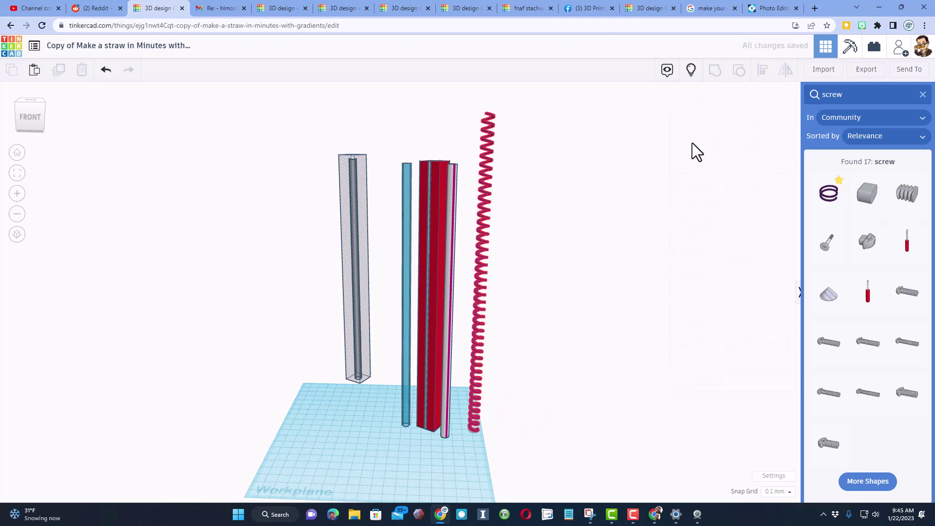
Reveal the hidden box around the spring, make it solid, stretch it taller, and move it right
click(691, 70)
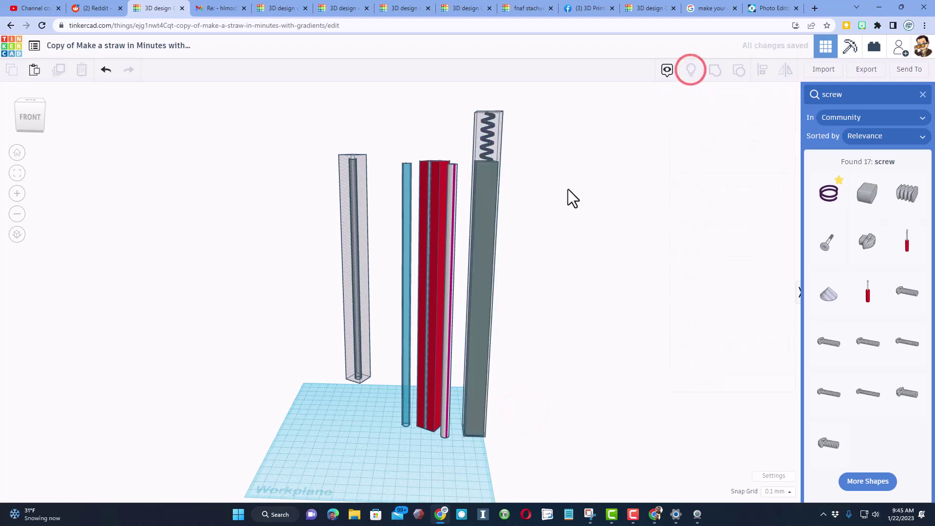
right_drag(537, 156, 535, 213)
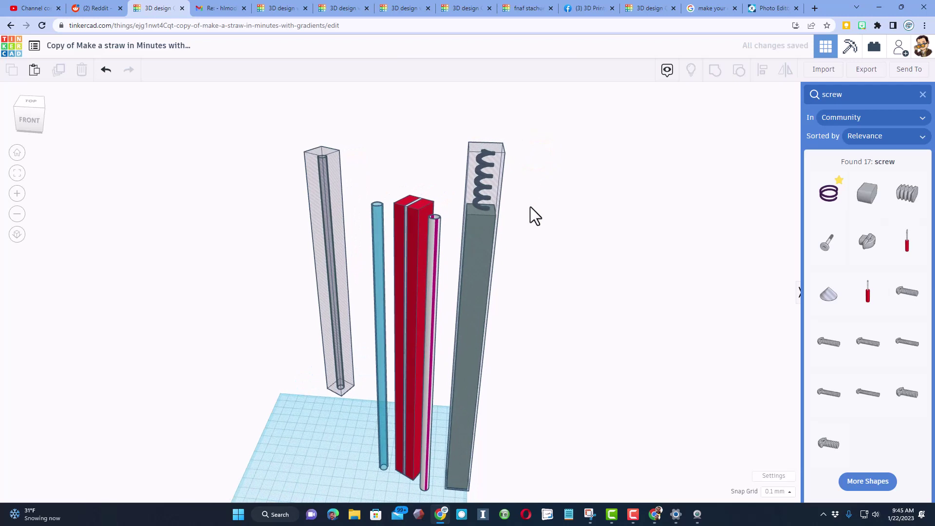
click(483, 239)
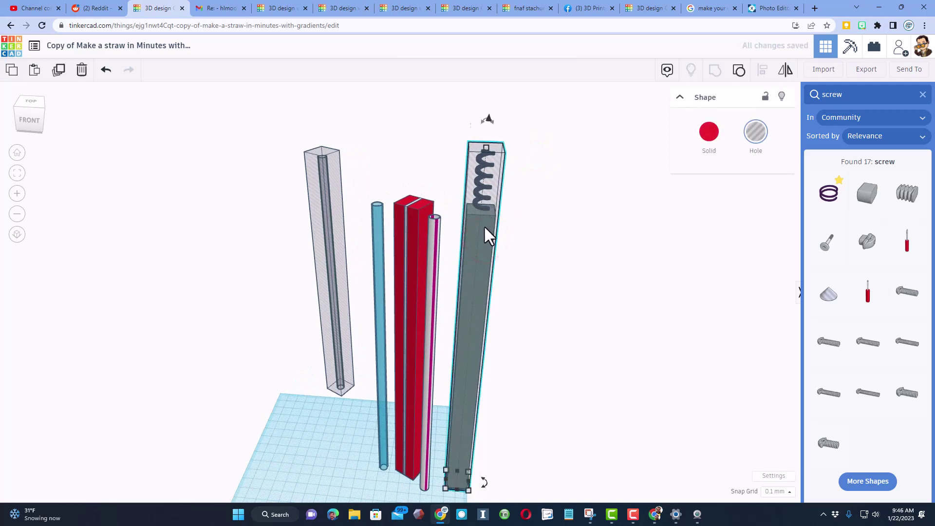
click(470, 194)
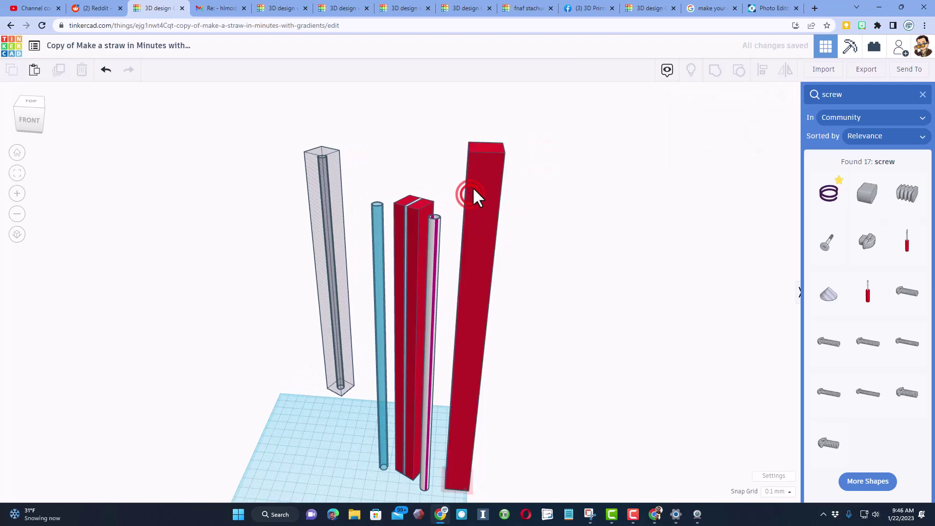
click(483, 153)
drag(485, 150, 486, 132)
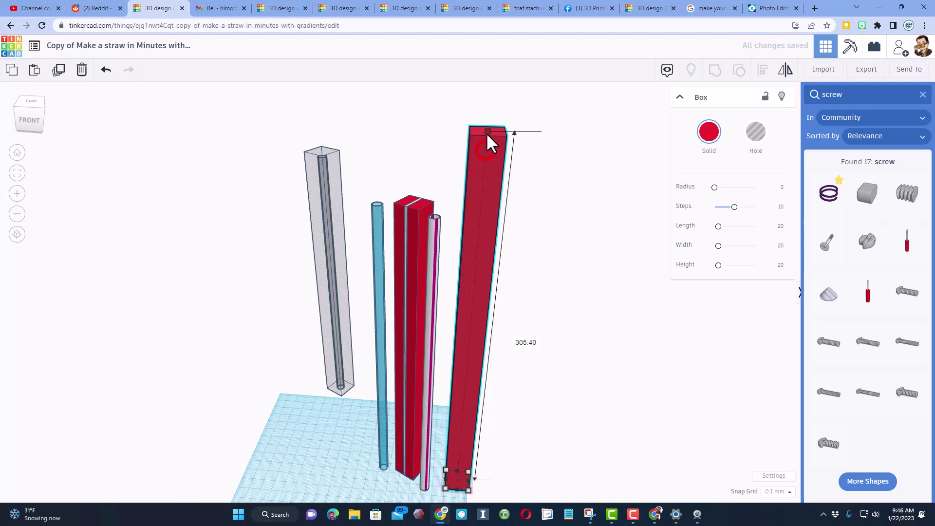
click(588, 224)
mouse_move(548, 247)
right_down()
mouse_move(531, 239)
mouse_move(538, 246)
right_up()
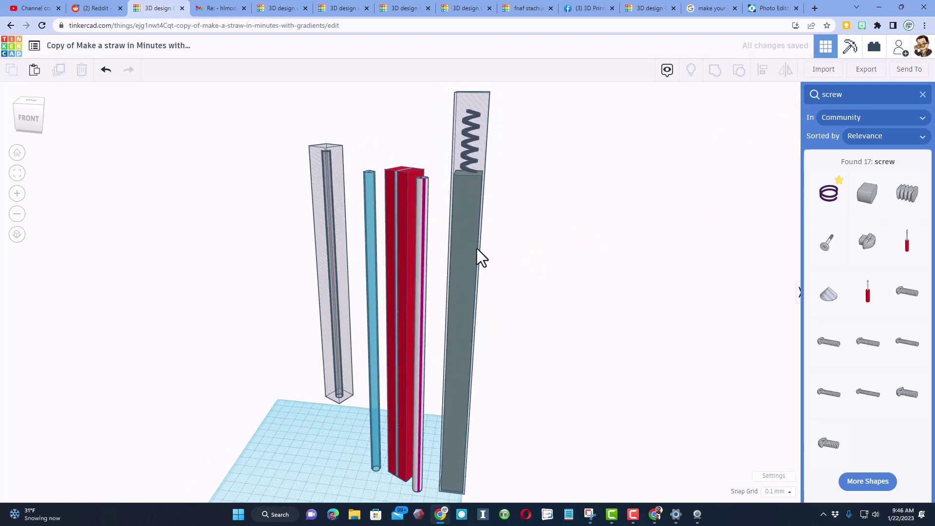
drag(471, 238, 533, 244)
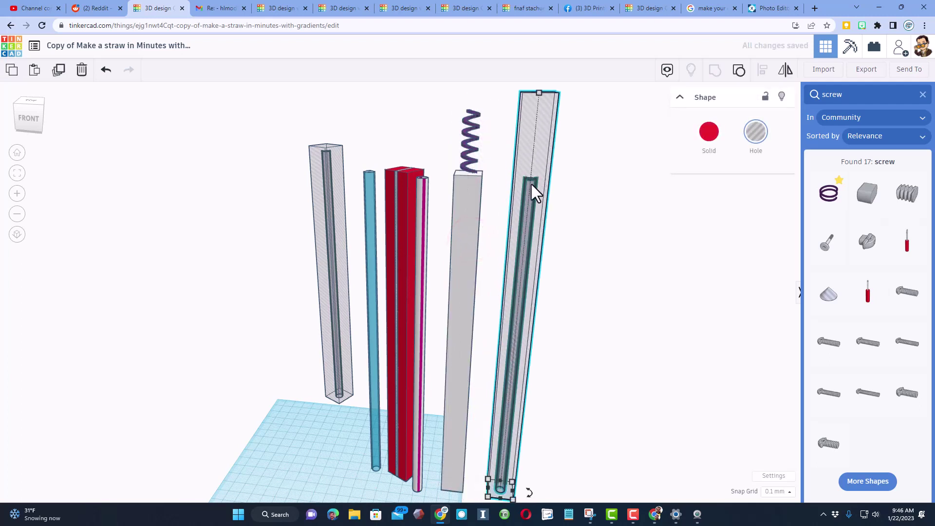
Move the hole box aside and centre the purple spring on the grey column both ways
right_drag(495, 194, 493, 174)
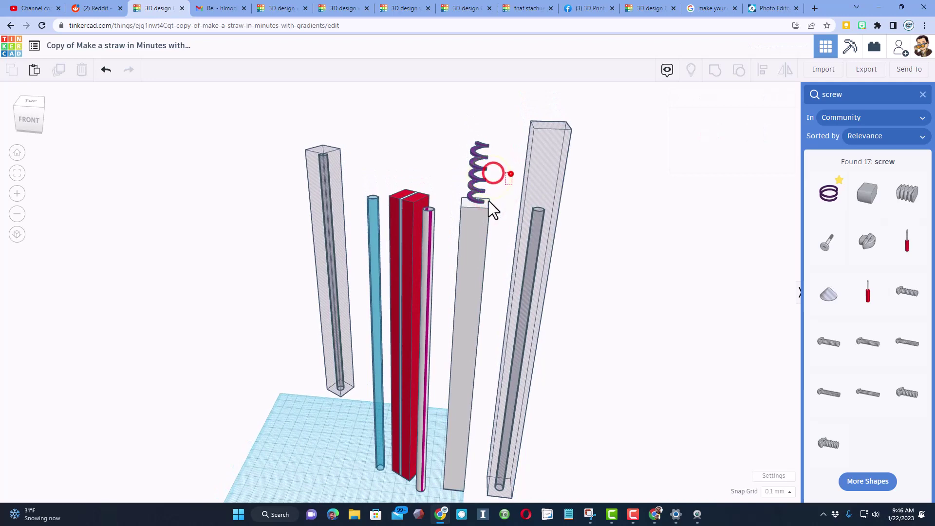
drag(489, 201, 491, 140)
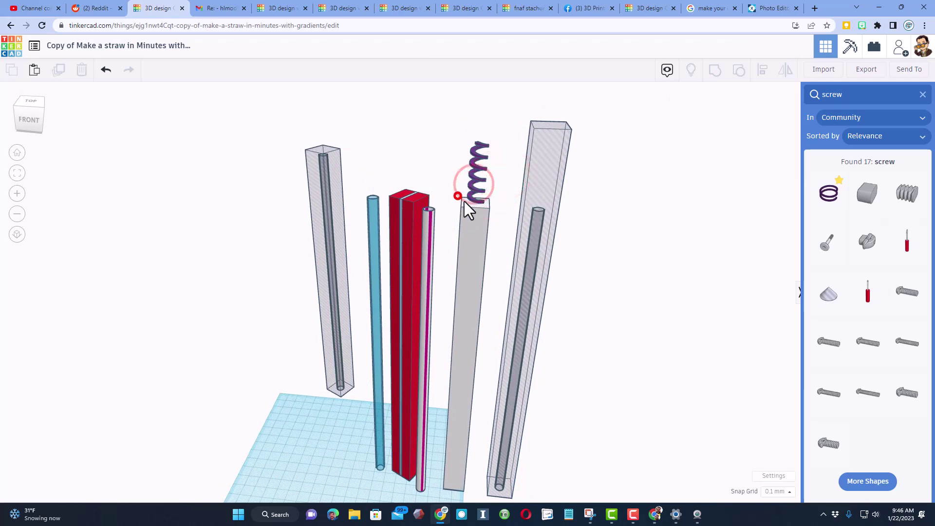
drag(464, 200, 478, 218)
key(l)
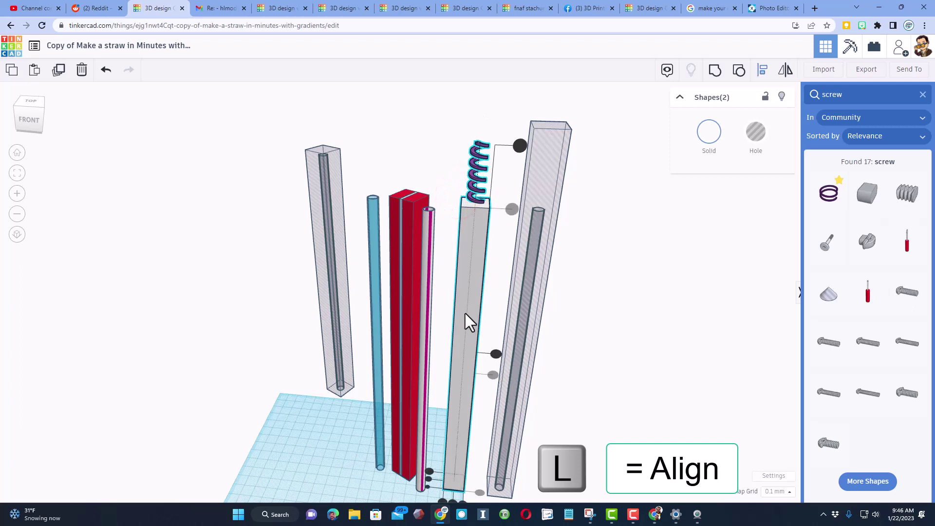
scroll(466, 314, down, 1)
click(459, 356)
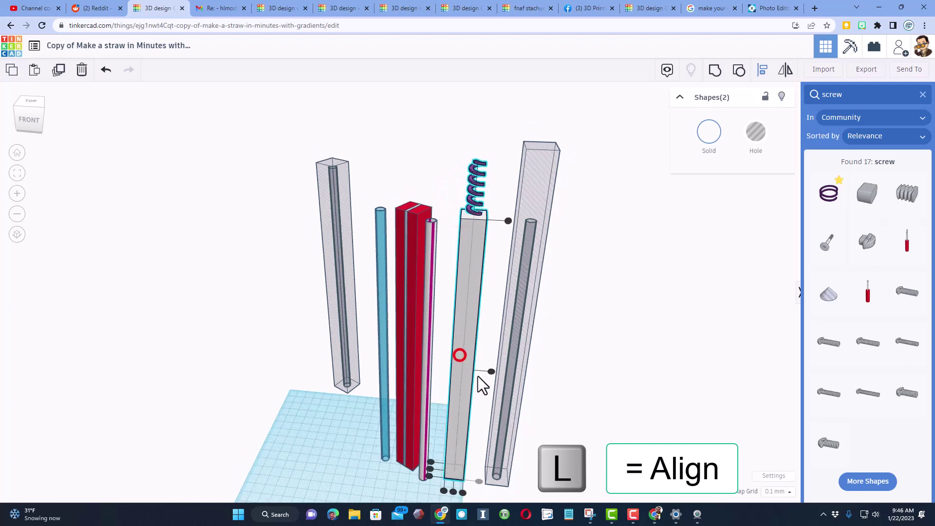
click(430, 469)
click(453, 492)
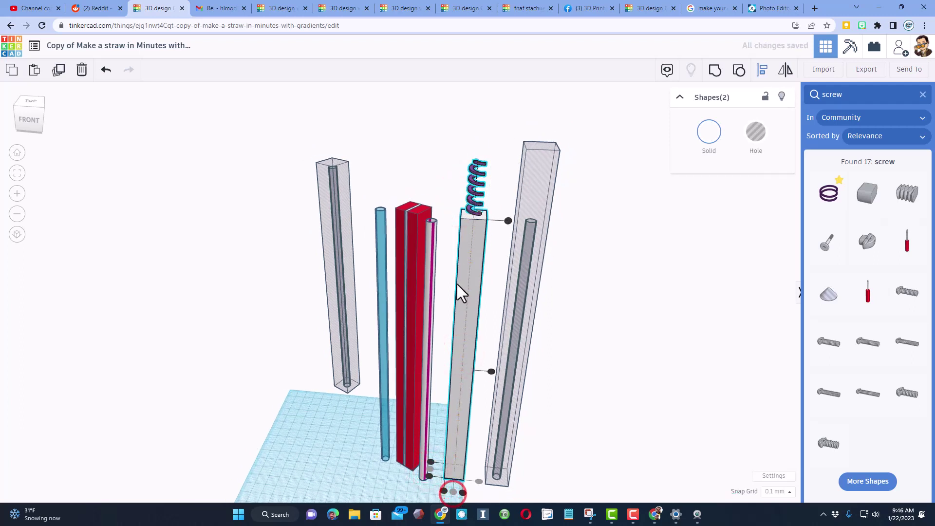
Reselect the purple spring together with the grey column
click(454, 168)
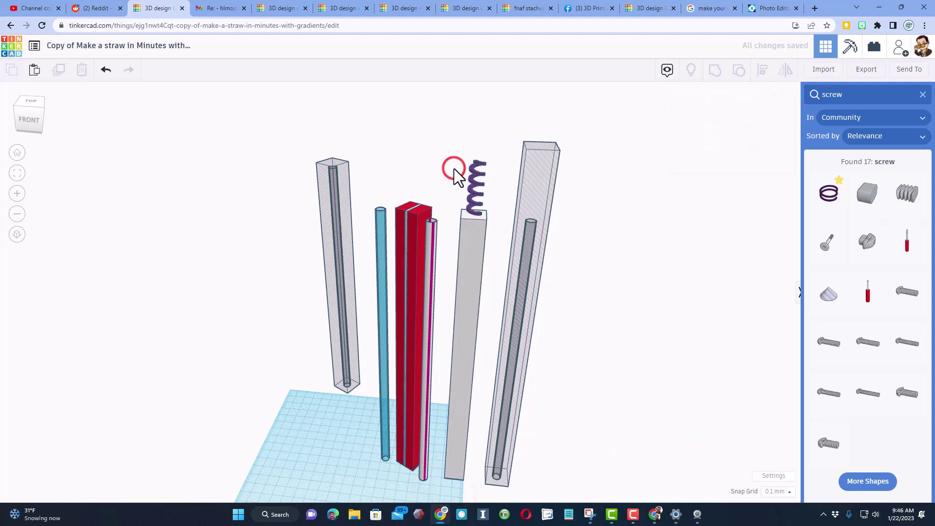
click(476, 180)
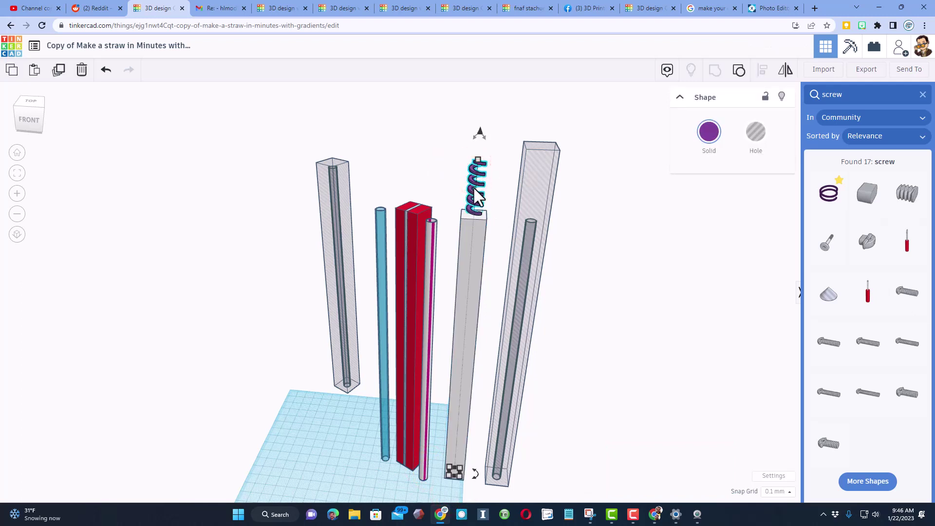
shift+click(469, 250)
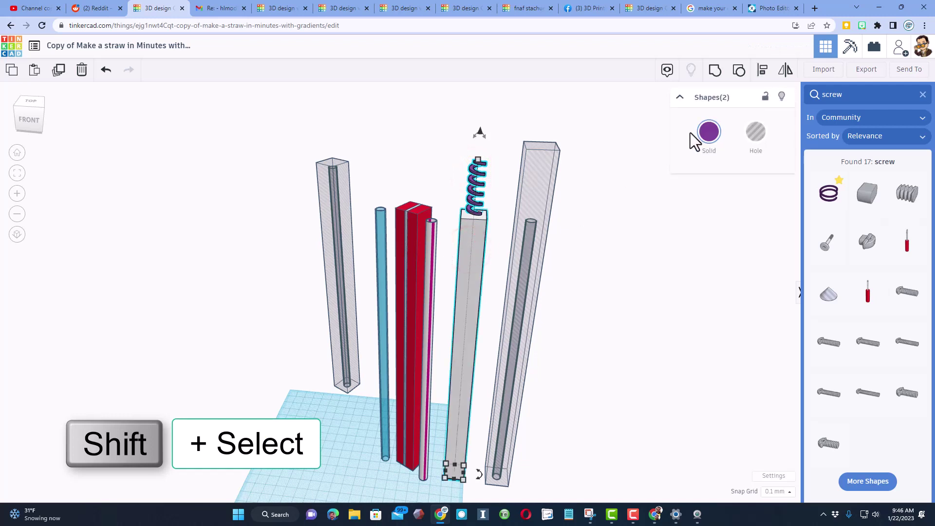
Group the spring and grey column, setting the group's colour to Multicolor
click(715, 73)
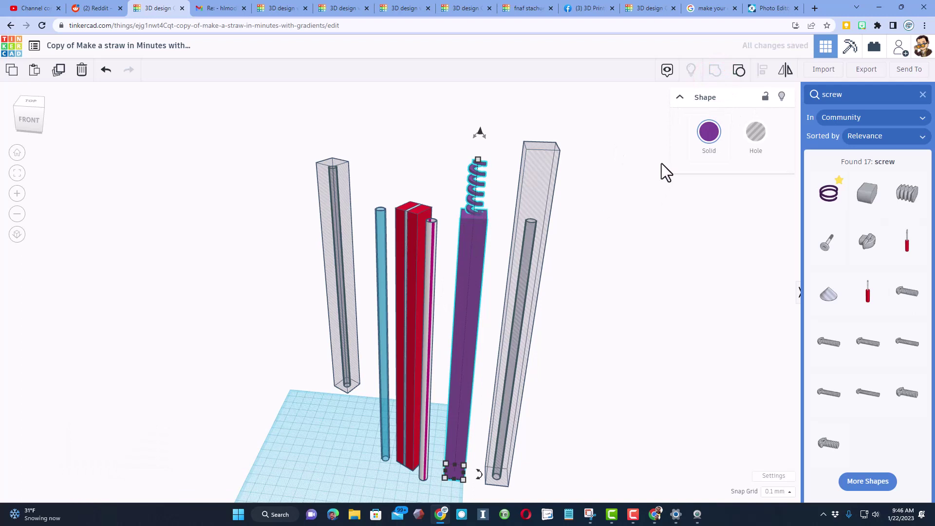
click(710, 132)
click(714, 266)
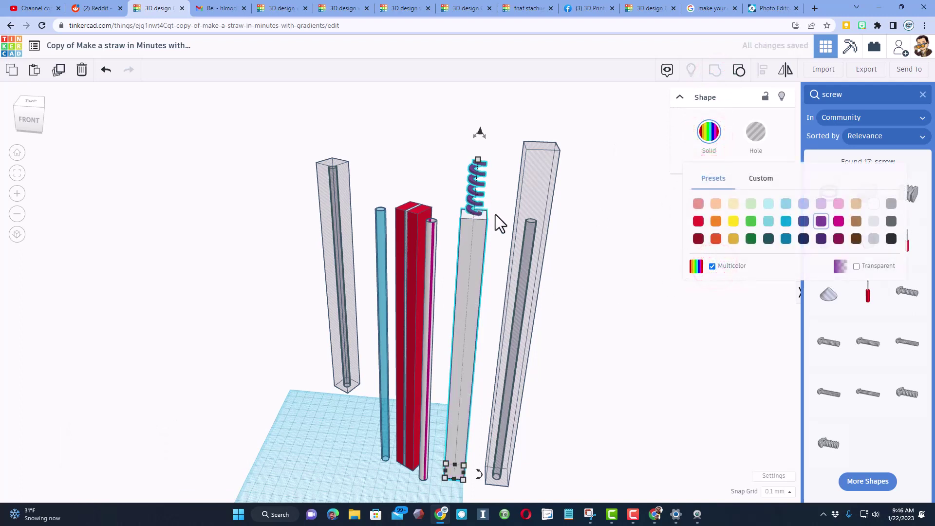
Align the straw hole box onto the spring column and group them into one straw
drag(452, 163, 567, 235)
click(763, 72)
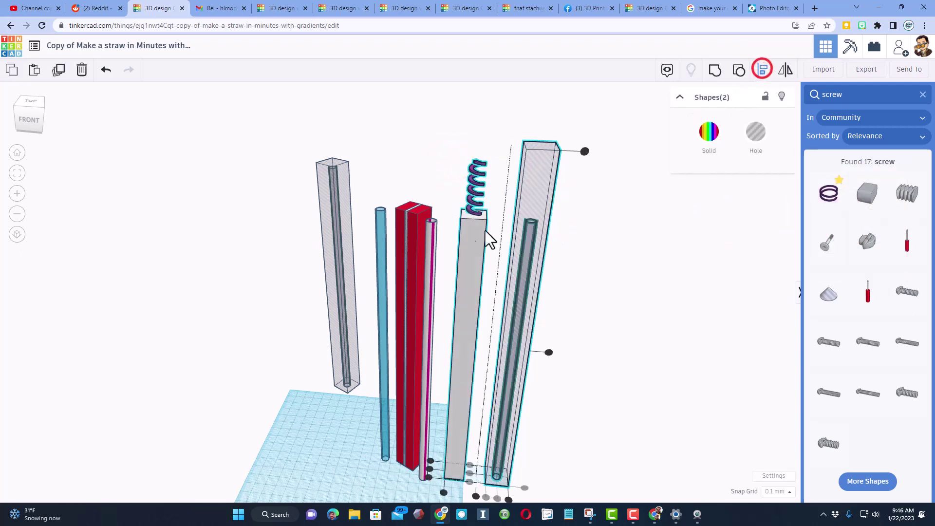
click(470, 244)
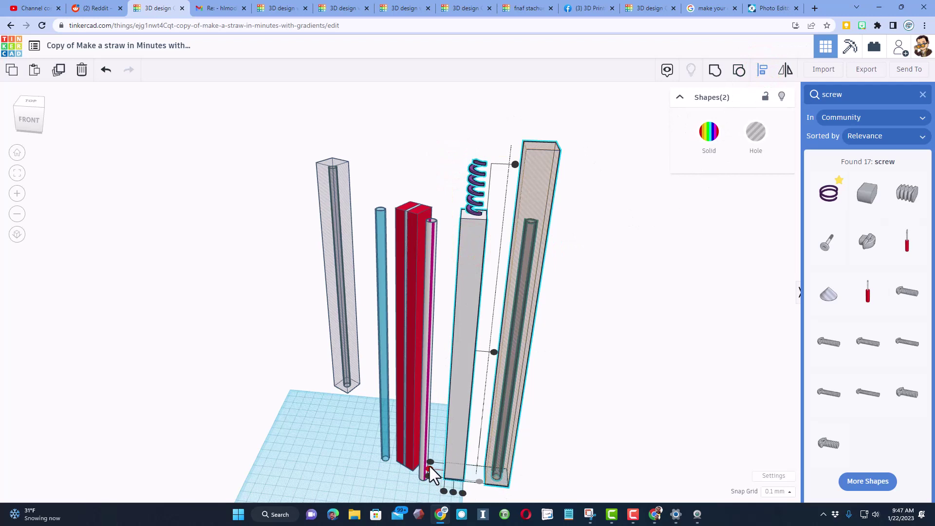
click(453, 491)
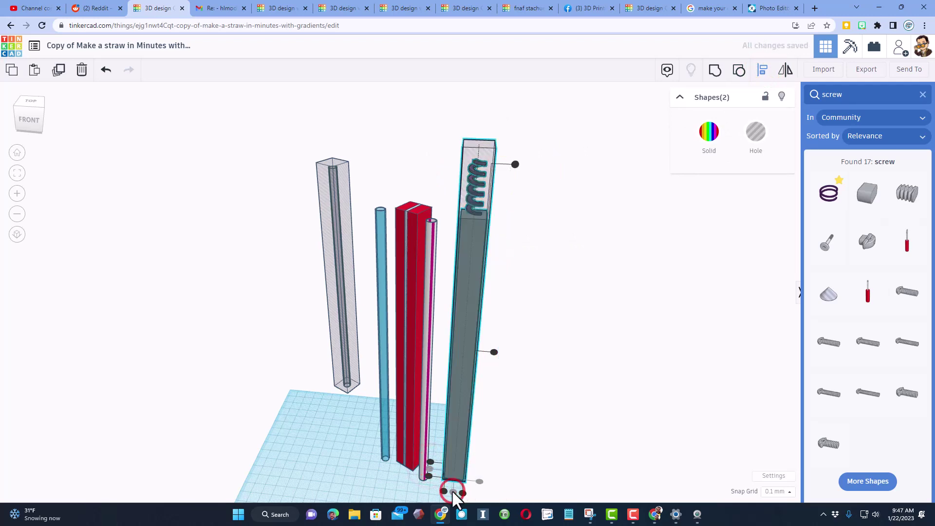
click(715, 71)
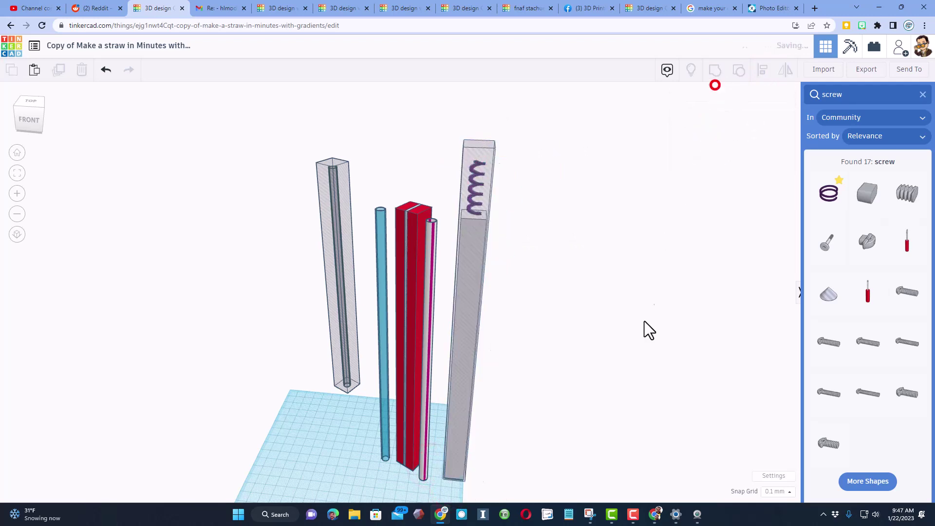
right_drag(643, 330, 511, 408)
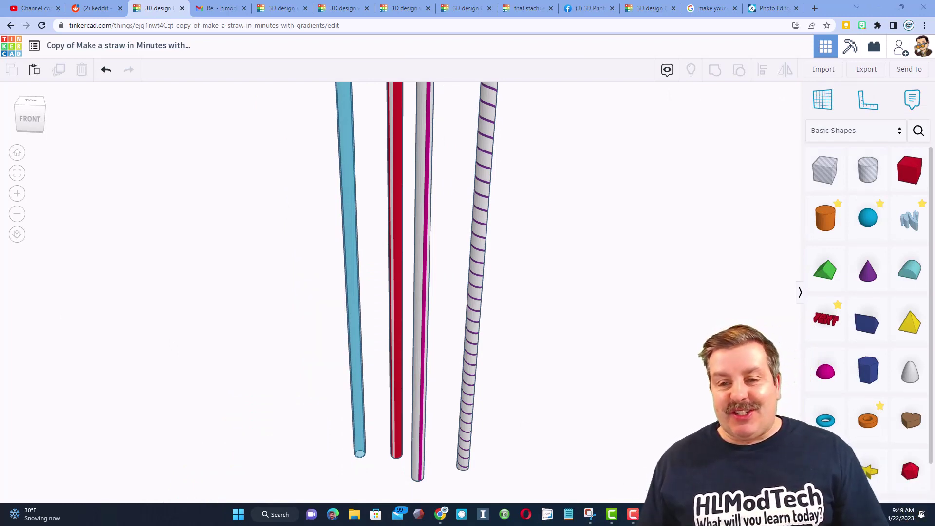
Orbit slightly to inspect the purple-striped white straw beside the blue, red and pink straws
right_drag(348, 306, 329, 310)
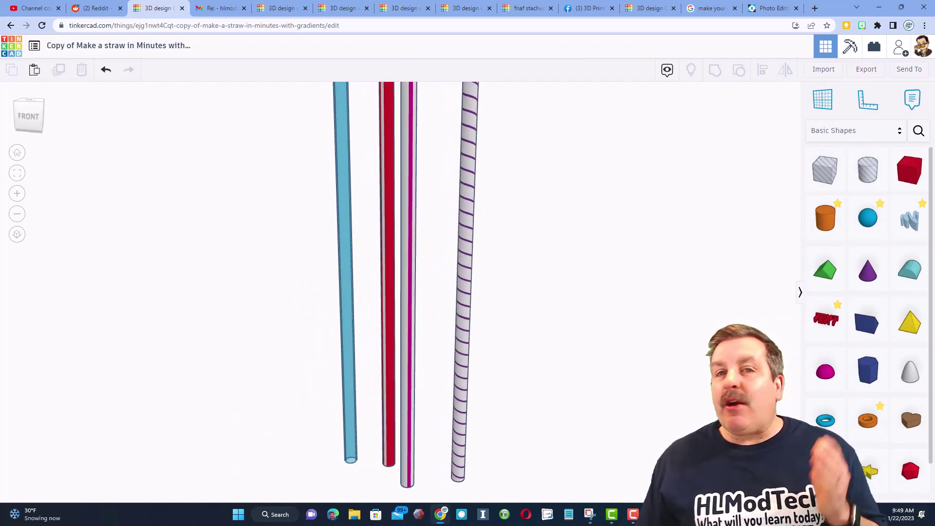